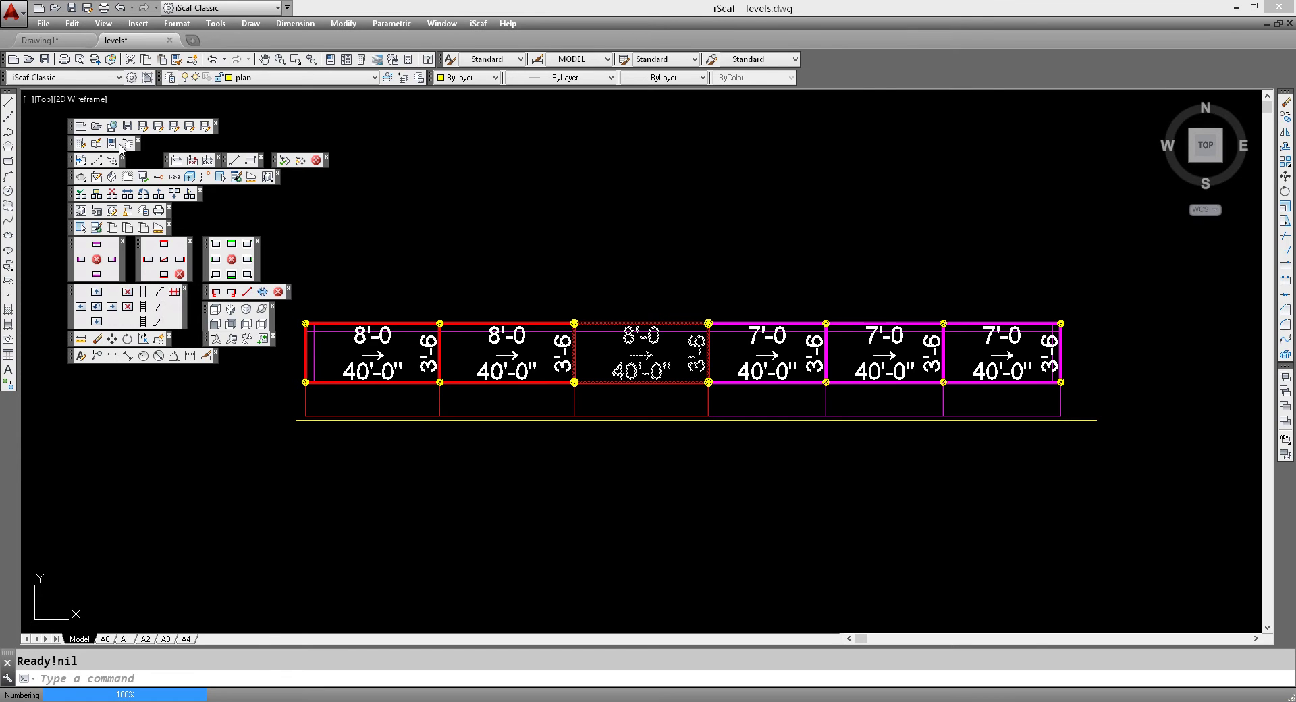
Review the default scaffold configuration and build the plan in 3D without saving it as a drawing-sheet block.
click(111, 144)
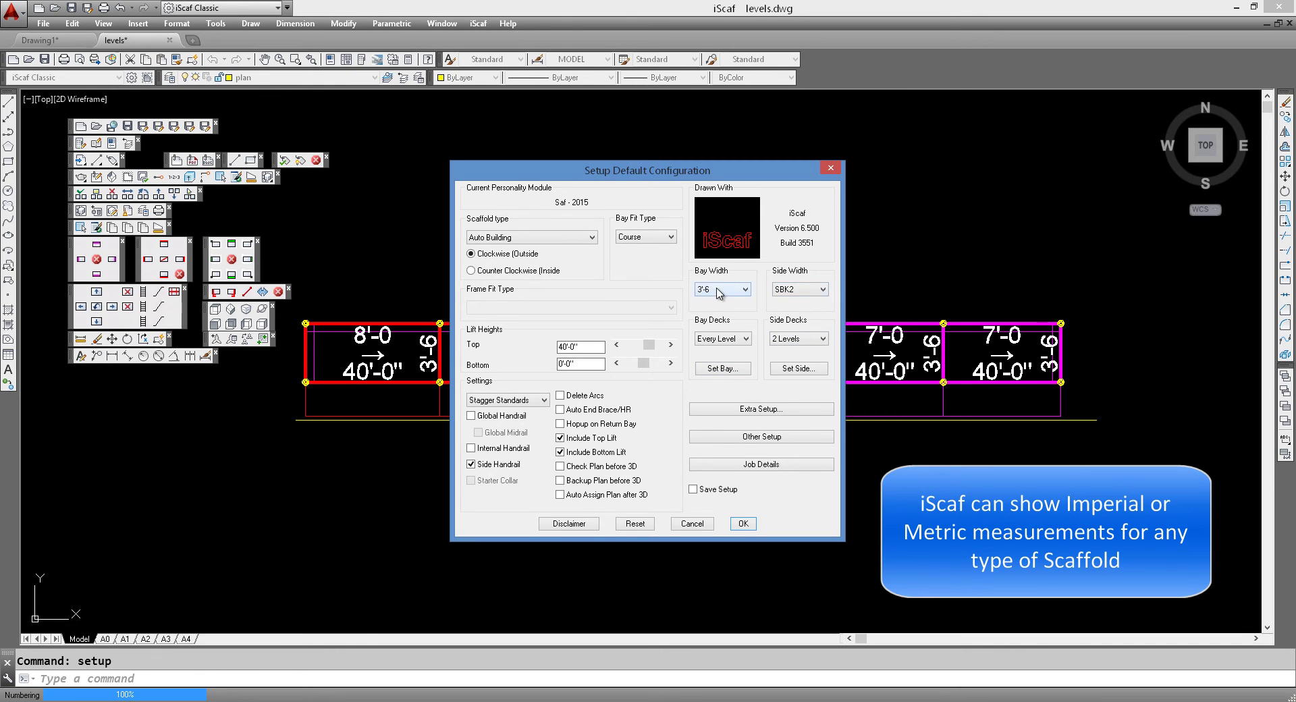
click(744, 524)
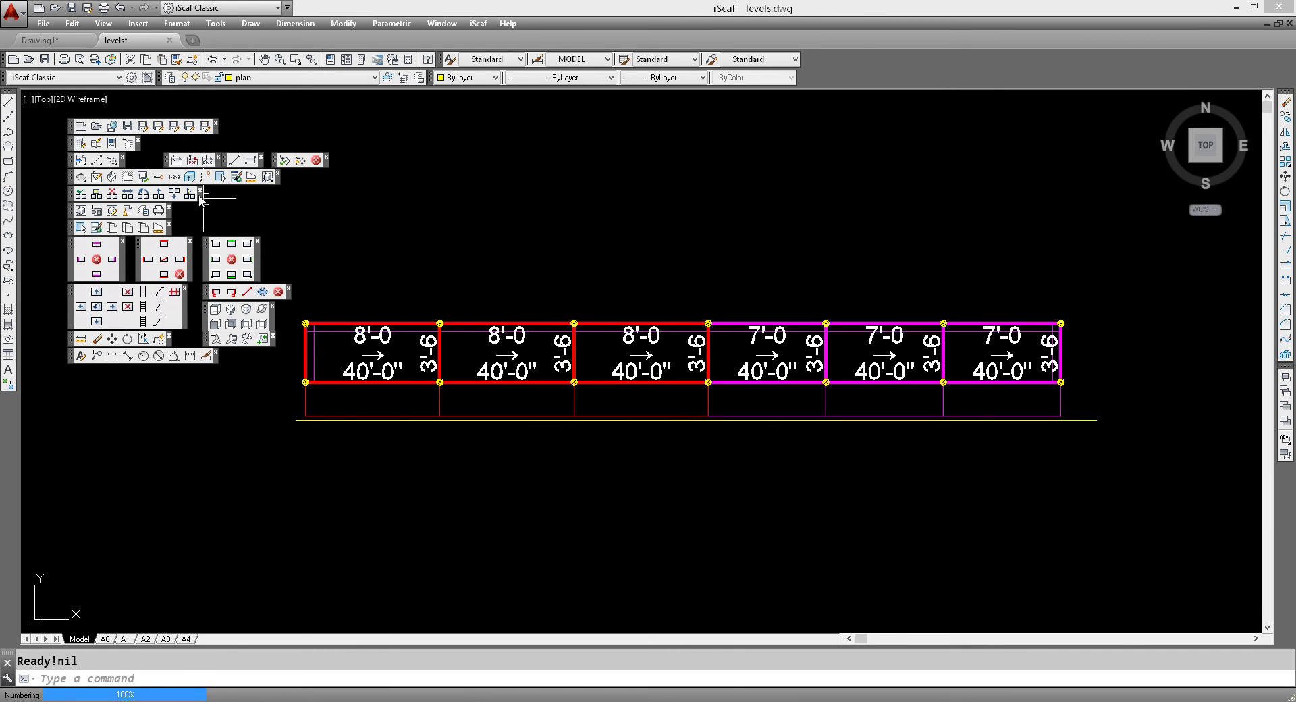
click(190, 177)
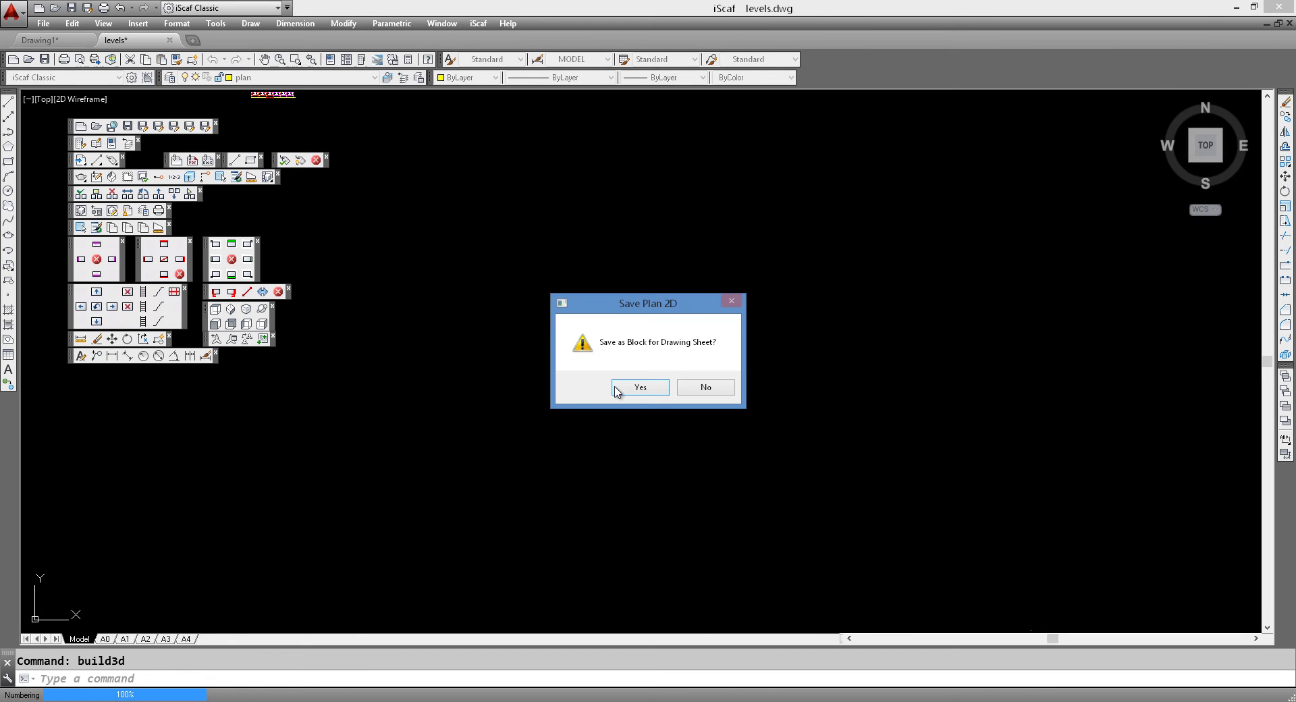
click(694, 391)
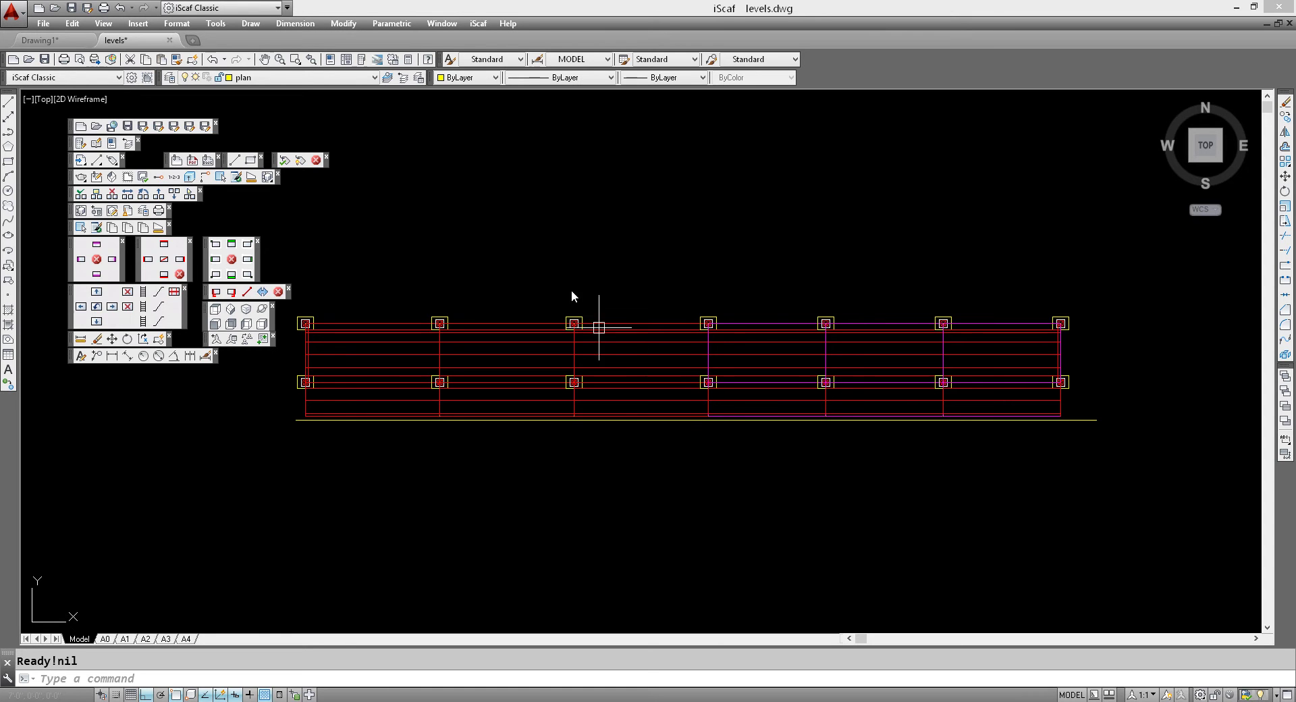
Review the first scaffold level values and apply the levels with a 0'-0" start height and 3'-0" step increment.
click(479, 25)
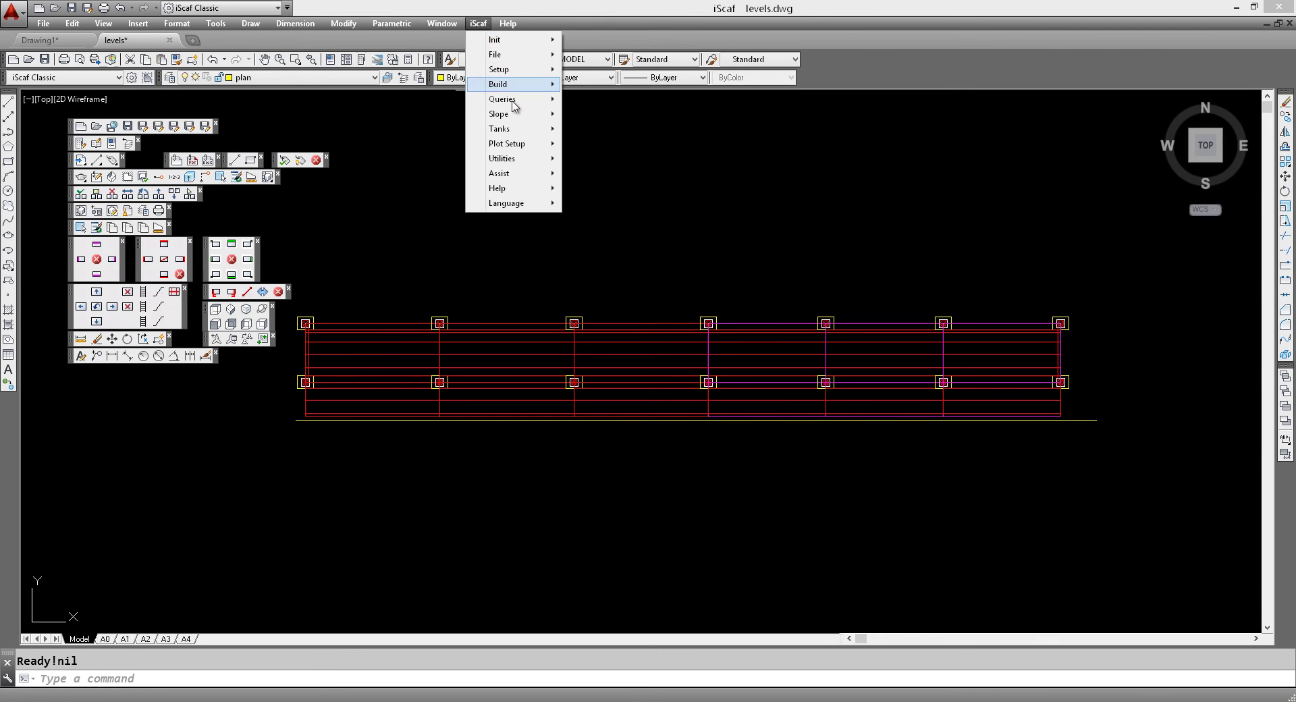
mouse_move(522, 159)
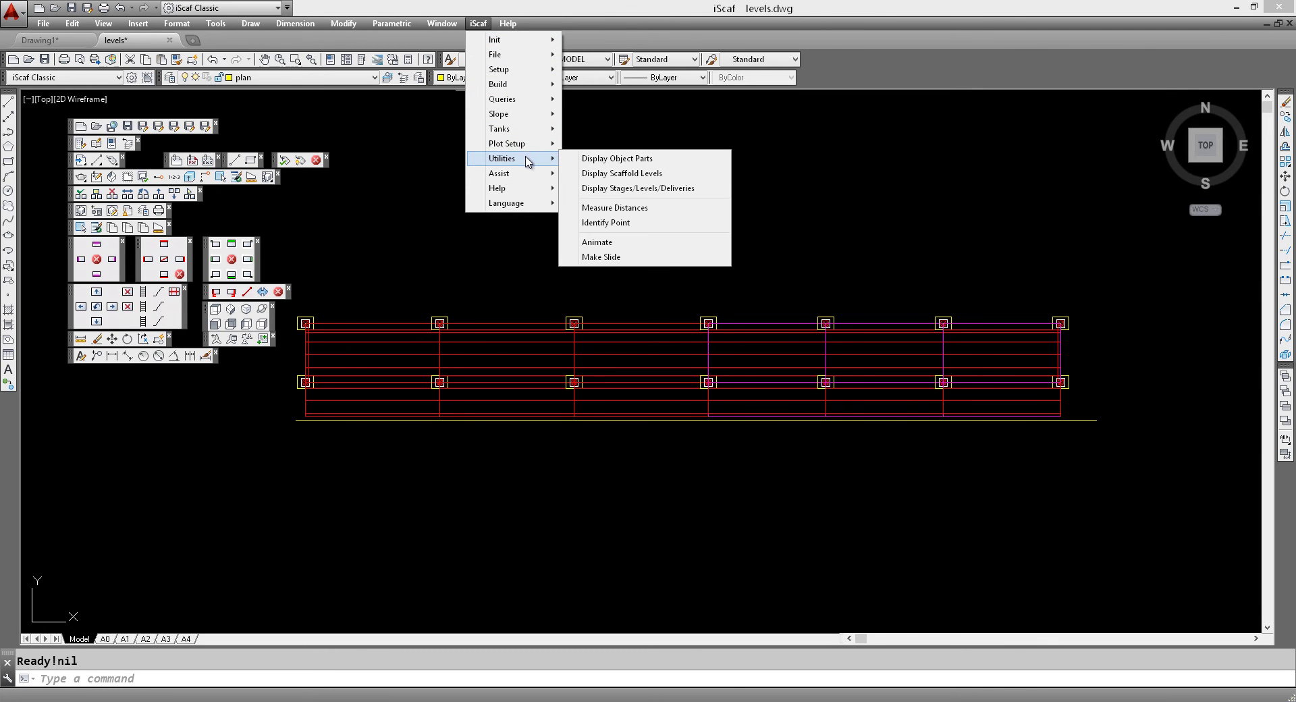
click(608, 177)
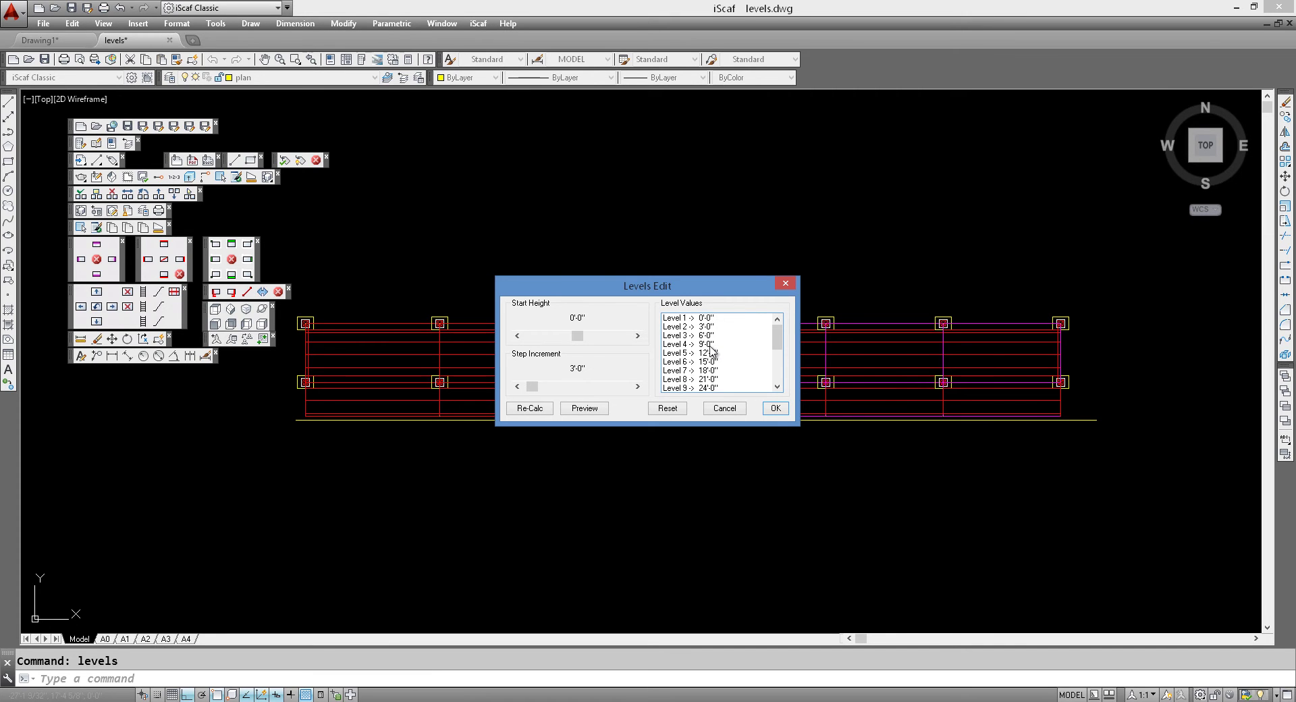
click(701, 321)
click(705, 326)
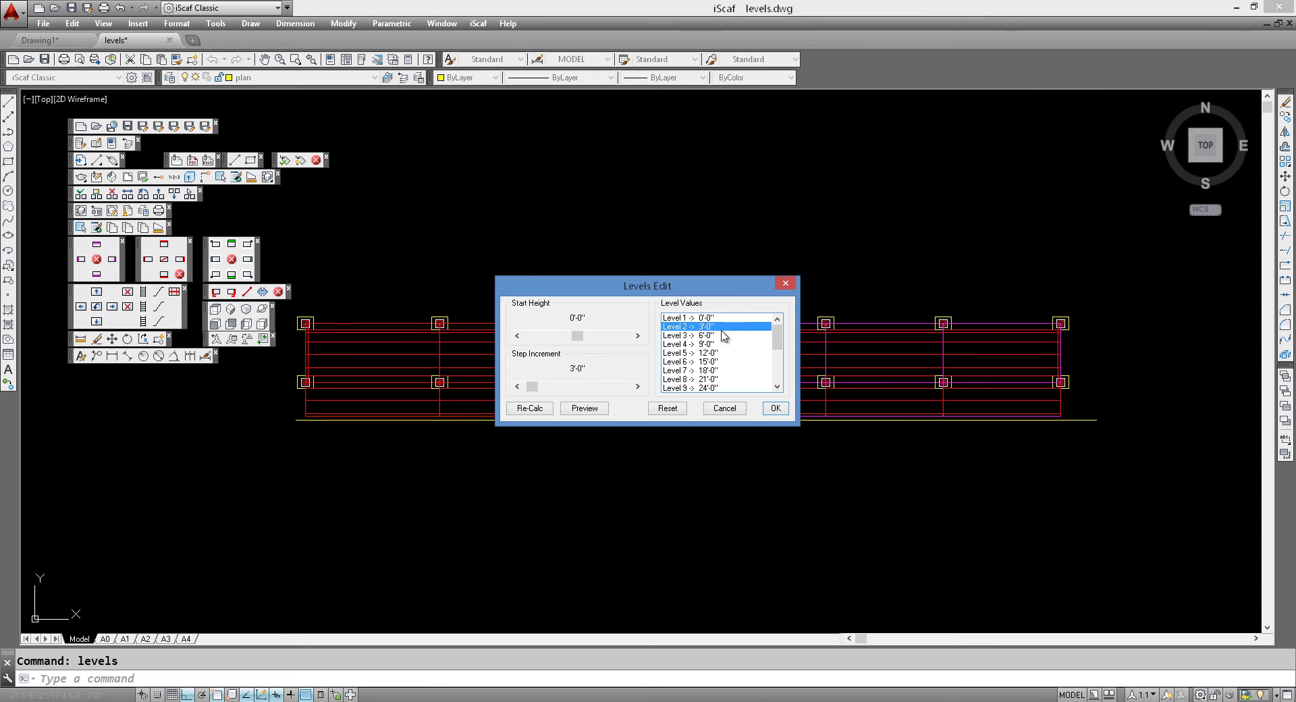
click(696, 336)
click(745, 344)
click(775, 408)
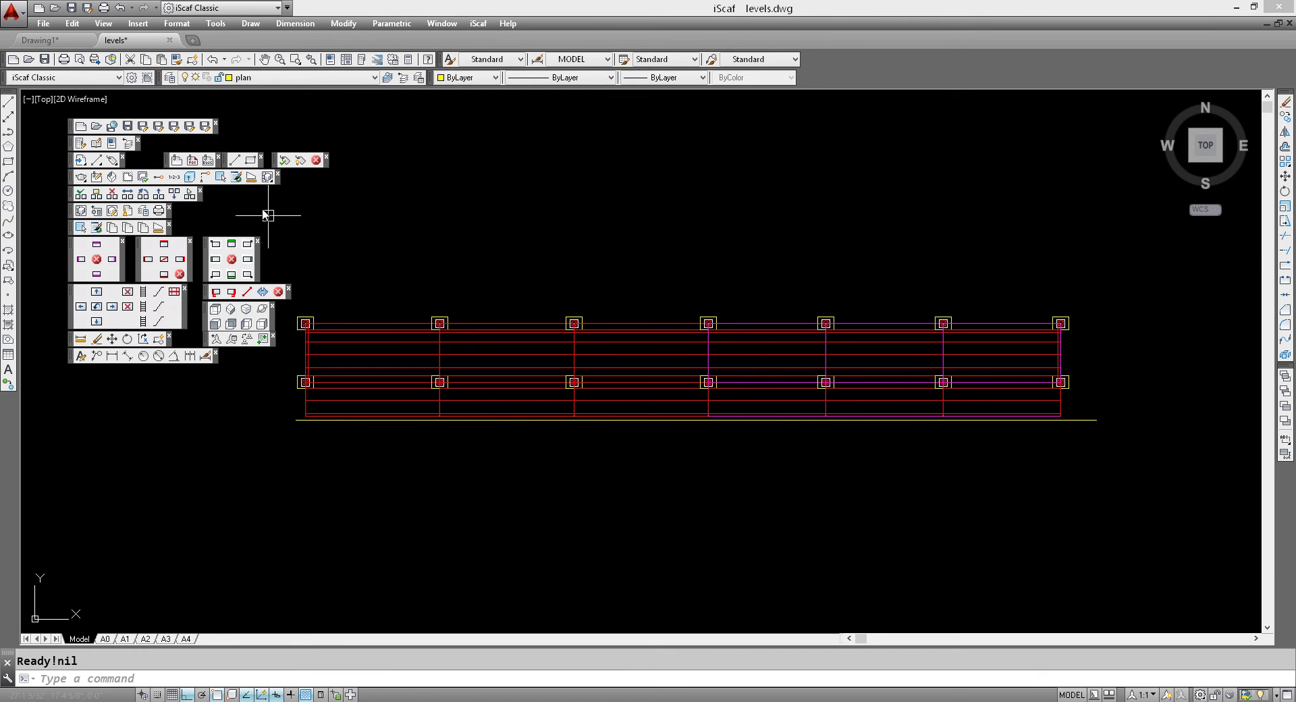
Generate a quote for all scaffold parts and check the 7'-0 Steel Plank entry.
click(237, 178)
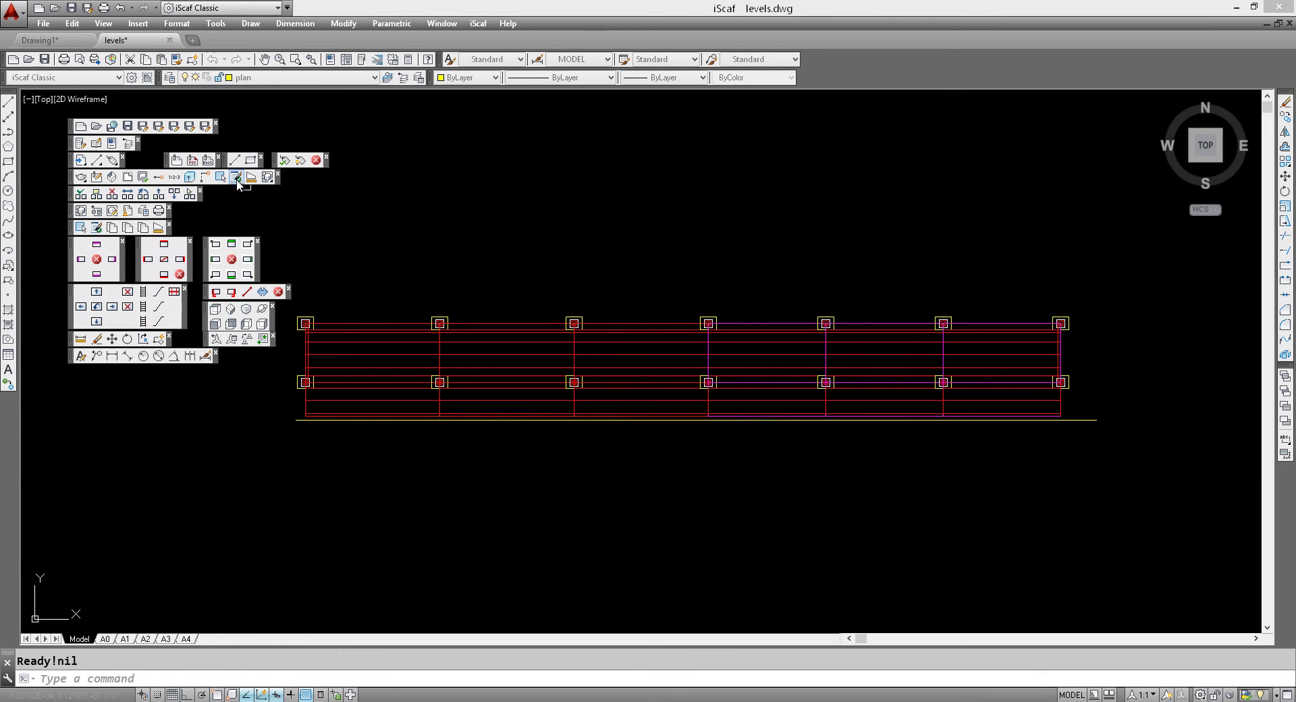
right_click(454, 223)
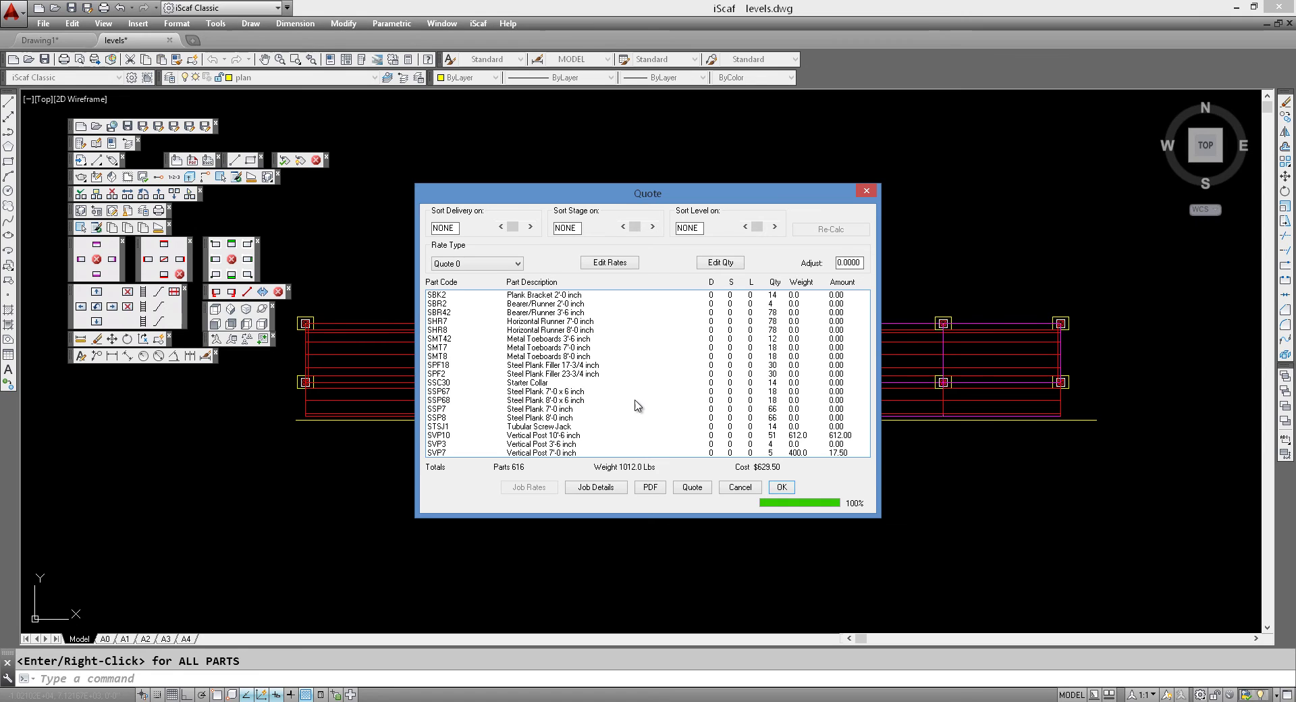
click(566, 411)
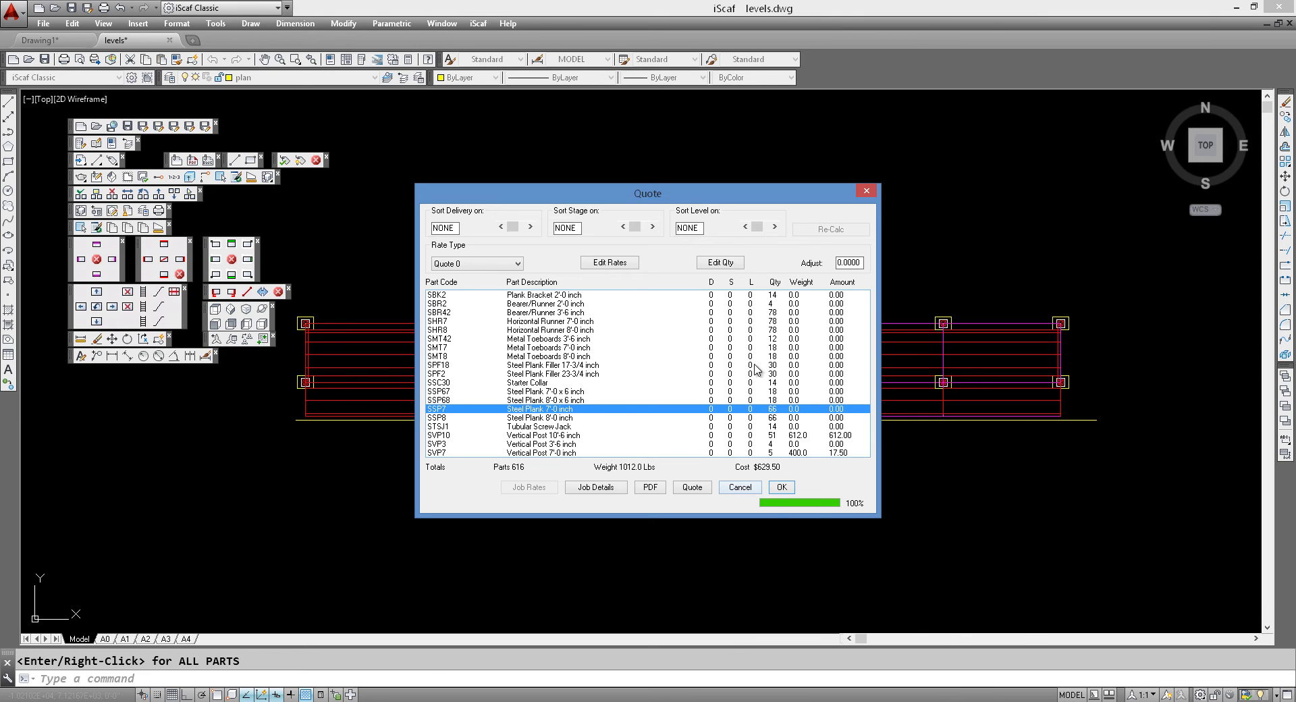
Recalculate the quote sorted on ALL levels and check how the 7'-0 Steel Planks are divided among them.
click(775, 227)
click(807, 232)
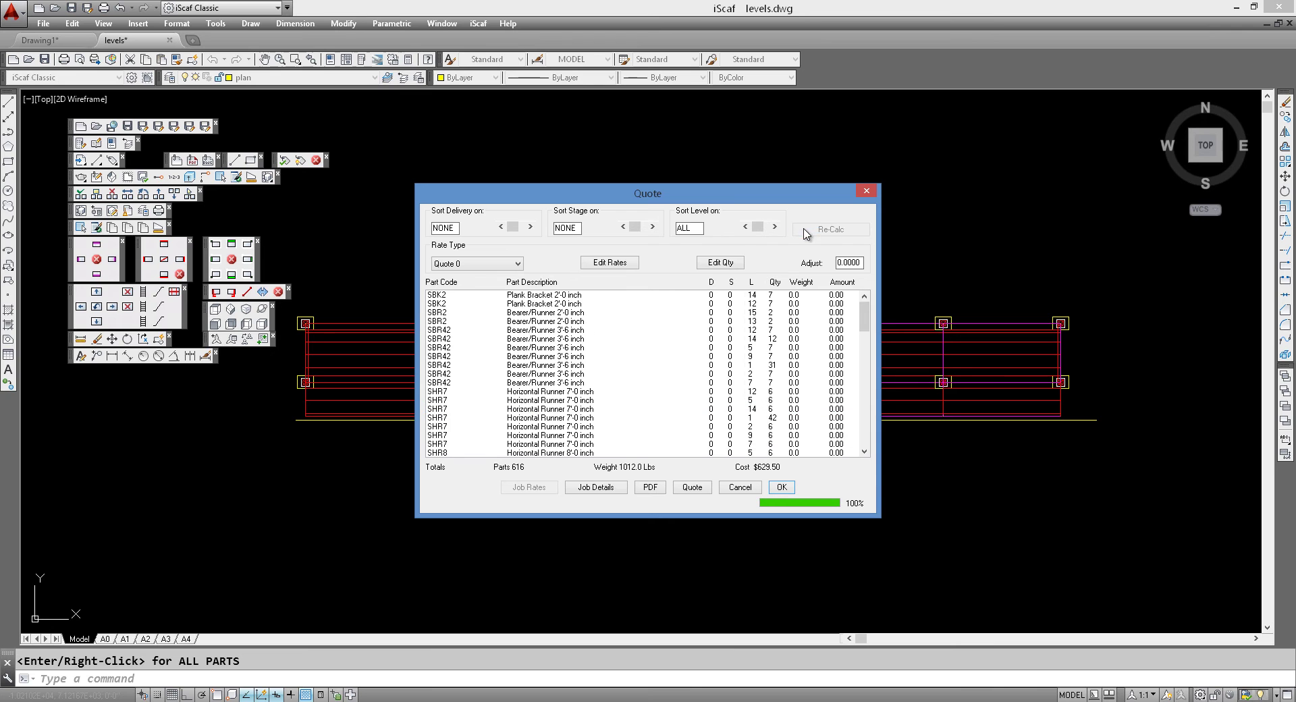
drag(865, 317, 865, 415)
click(575, 392)
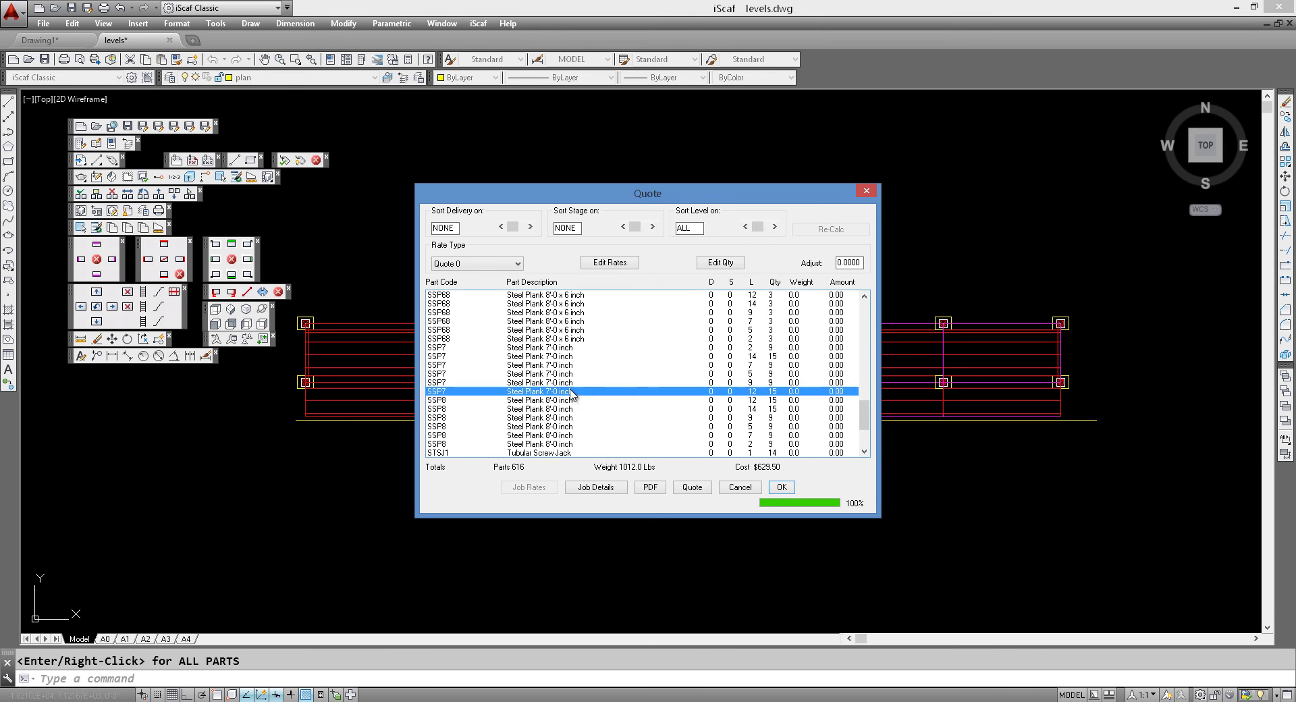
click(577, 347)
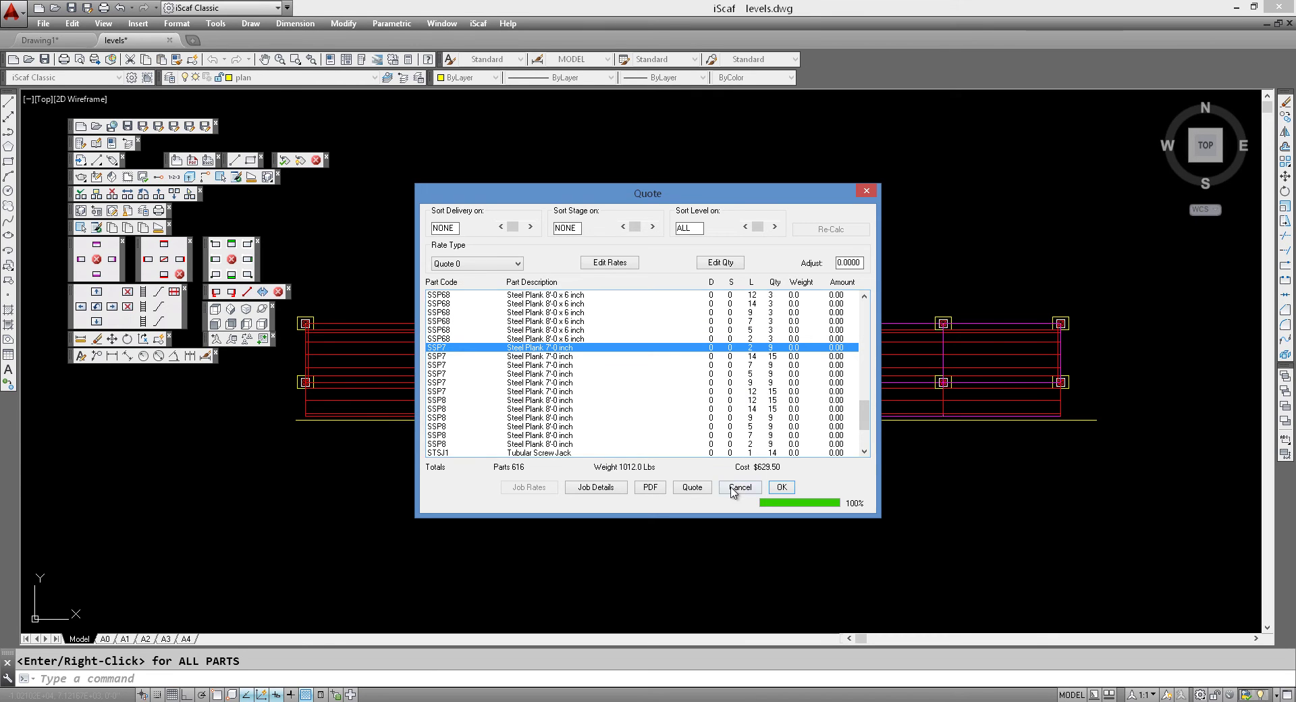
Recalculate the quote for levels 00 and 01, and examine level 01's screw jack, starter collar and 7'-0 runner entries.
click(776, 228)
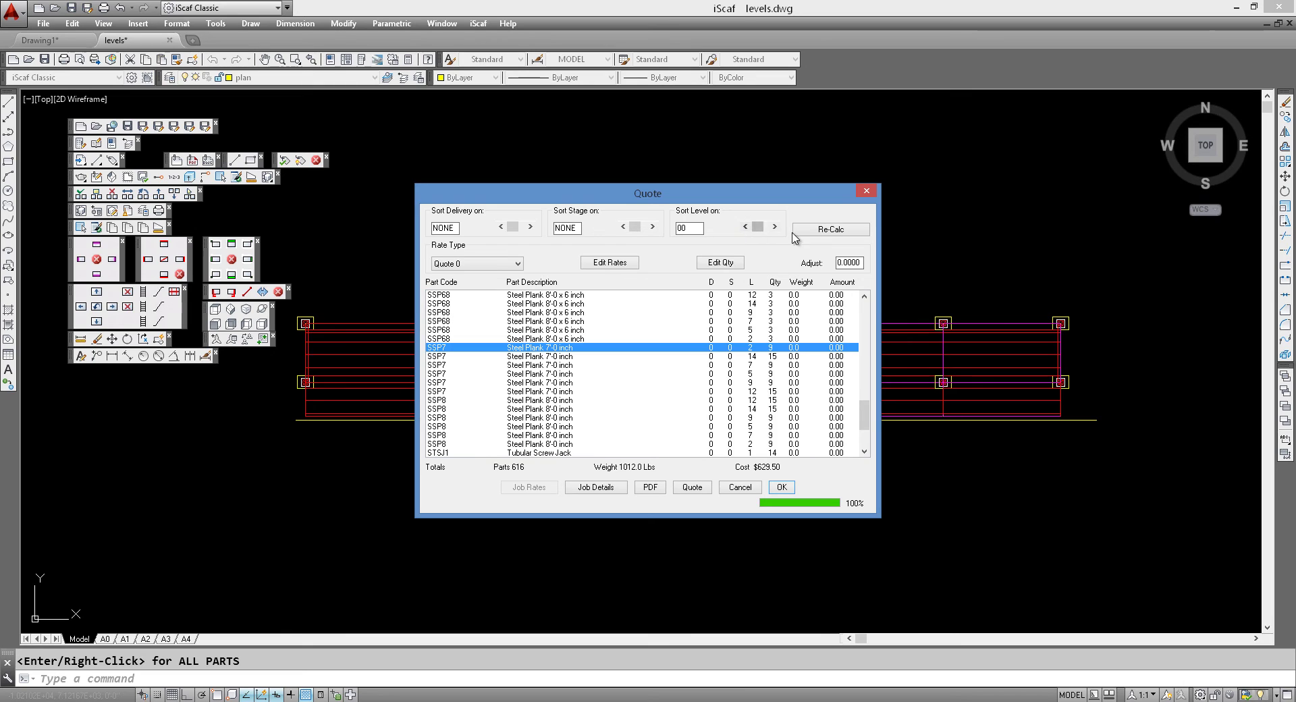
click(809, 231)
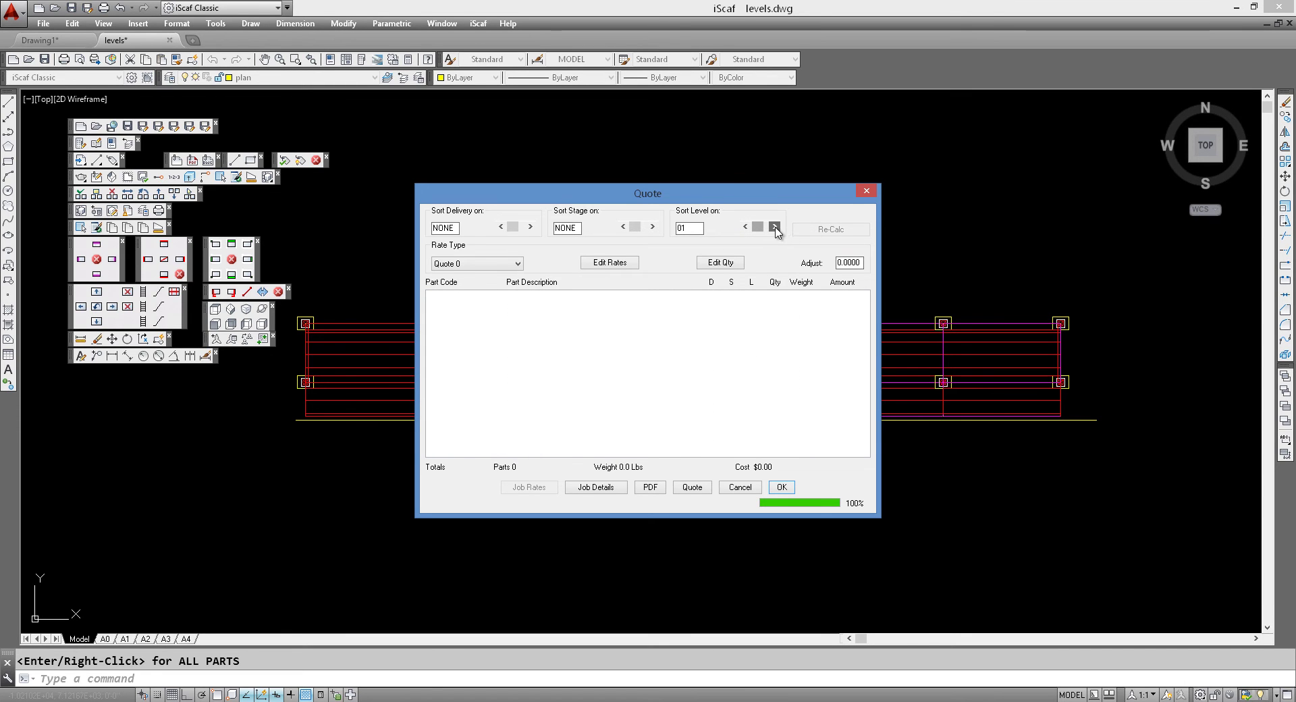
click(775, 228)
click(823, 232)
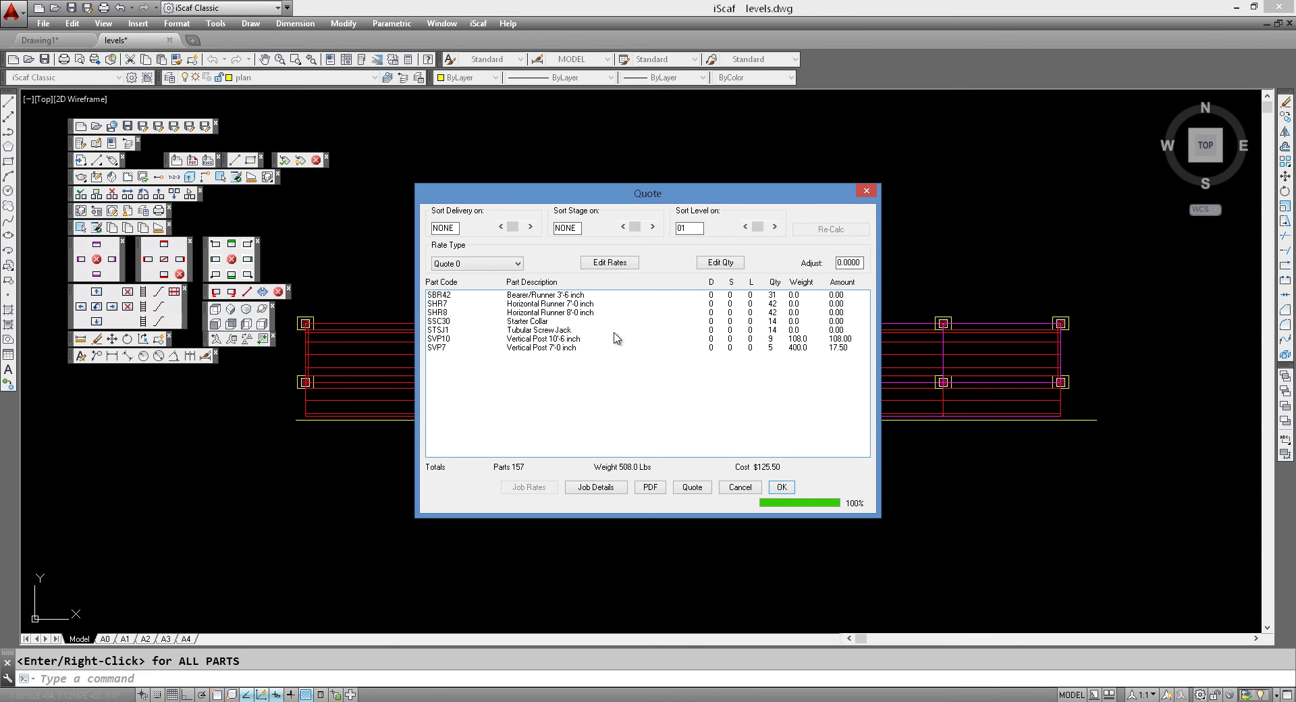
click(550, 331)
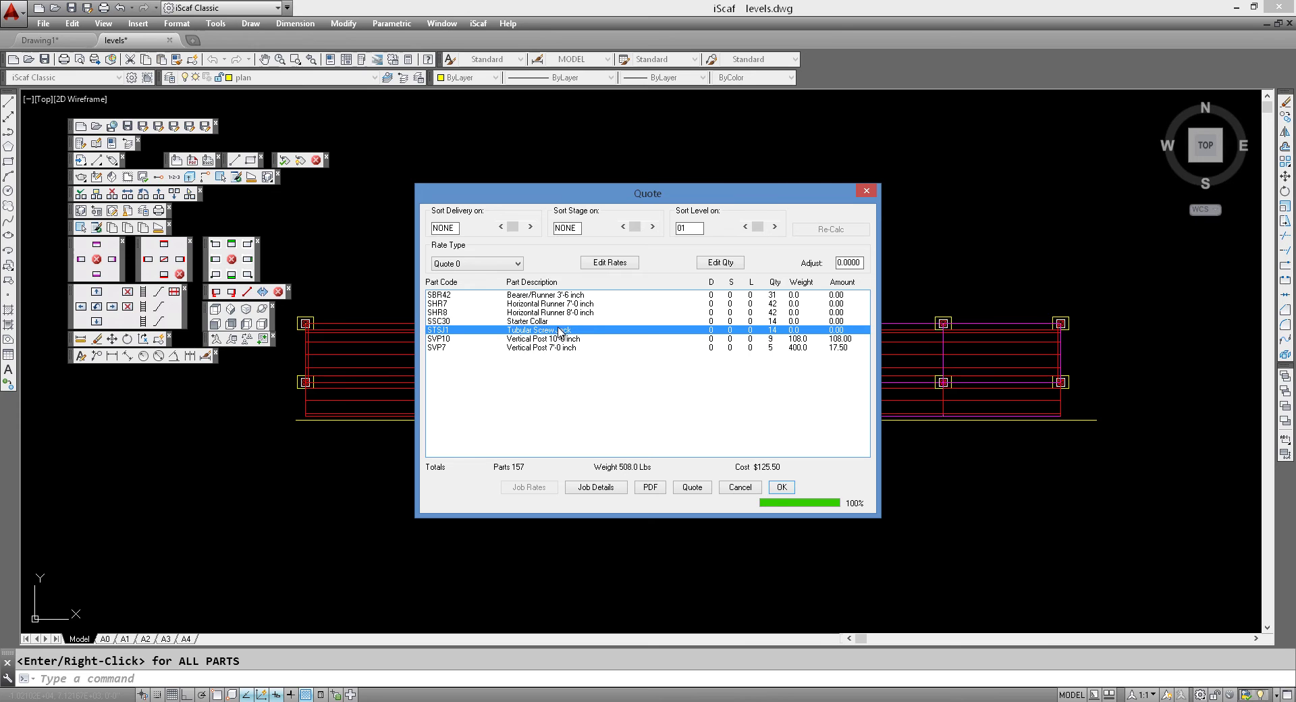
click(560, 323)
click(560, 330)
click(572, 306)
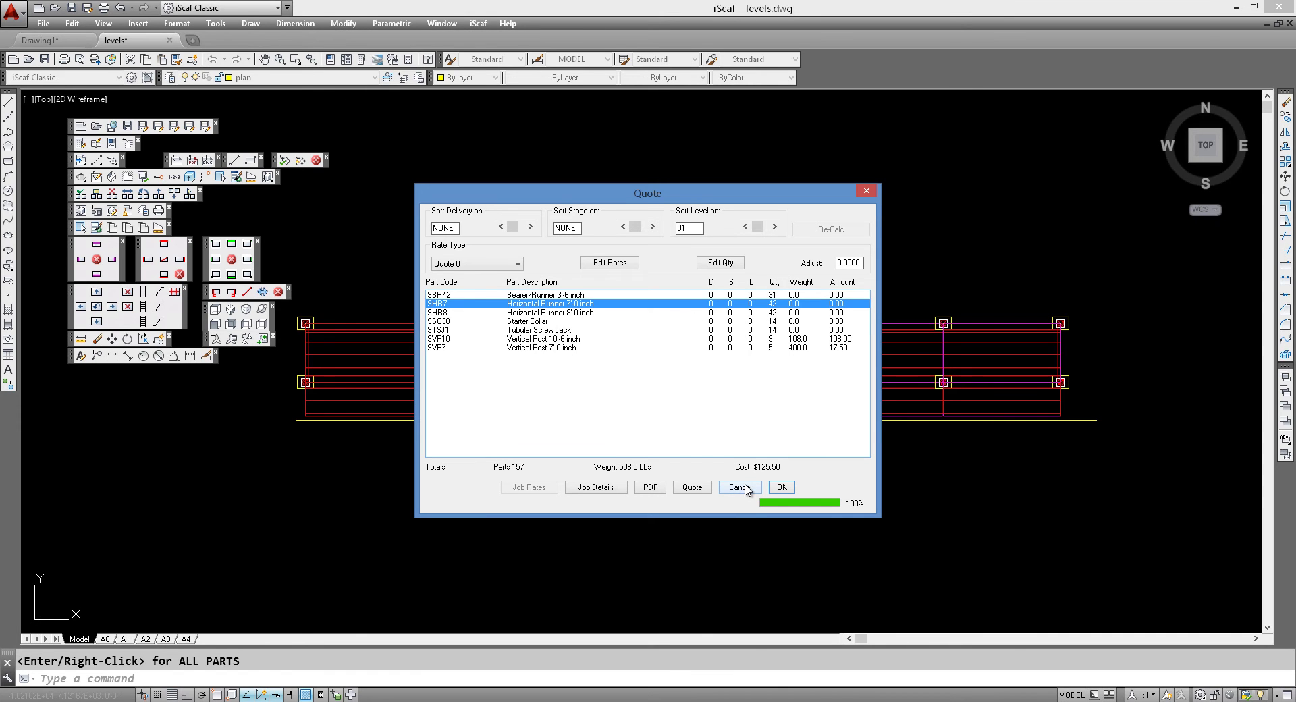
Recalculate the quote for level 02 and check its 7'-0 Metal Toeboards and 7'-0 Steel Plank entries.
click(775, 227)
click(825, 232)
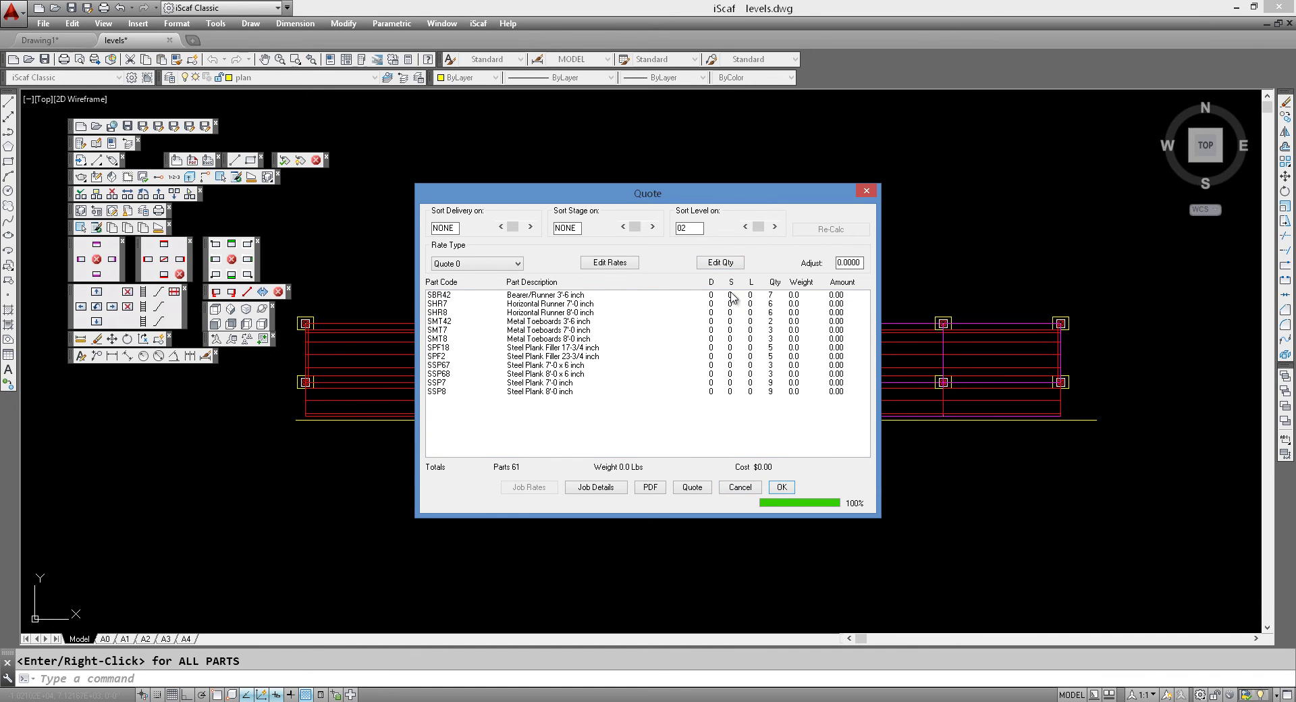
click(584, 331)
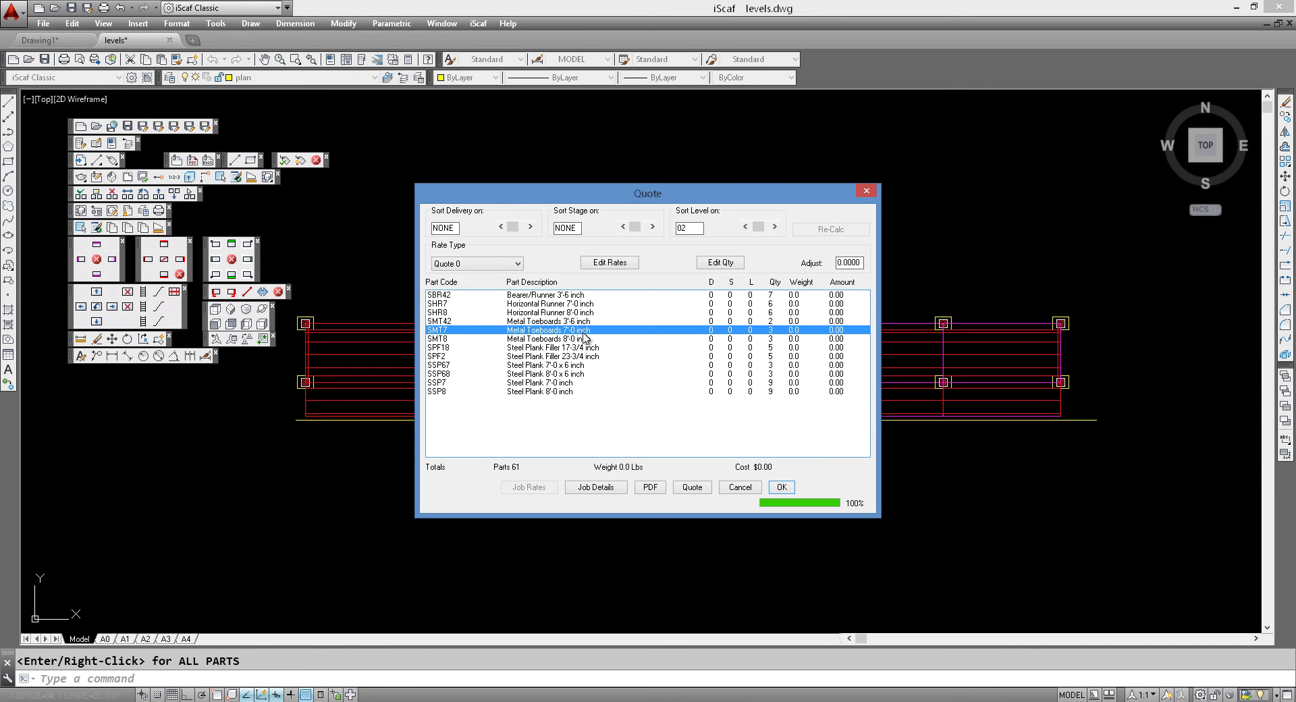
click(570, 383)
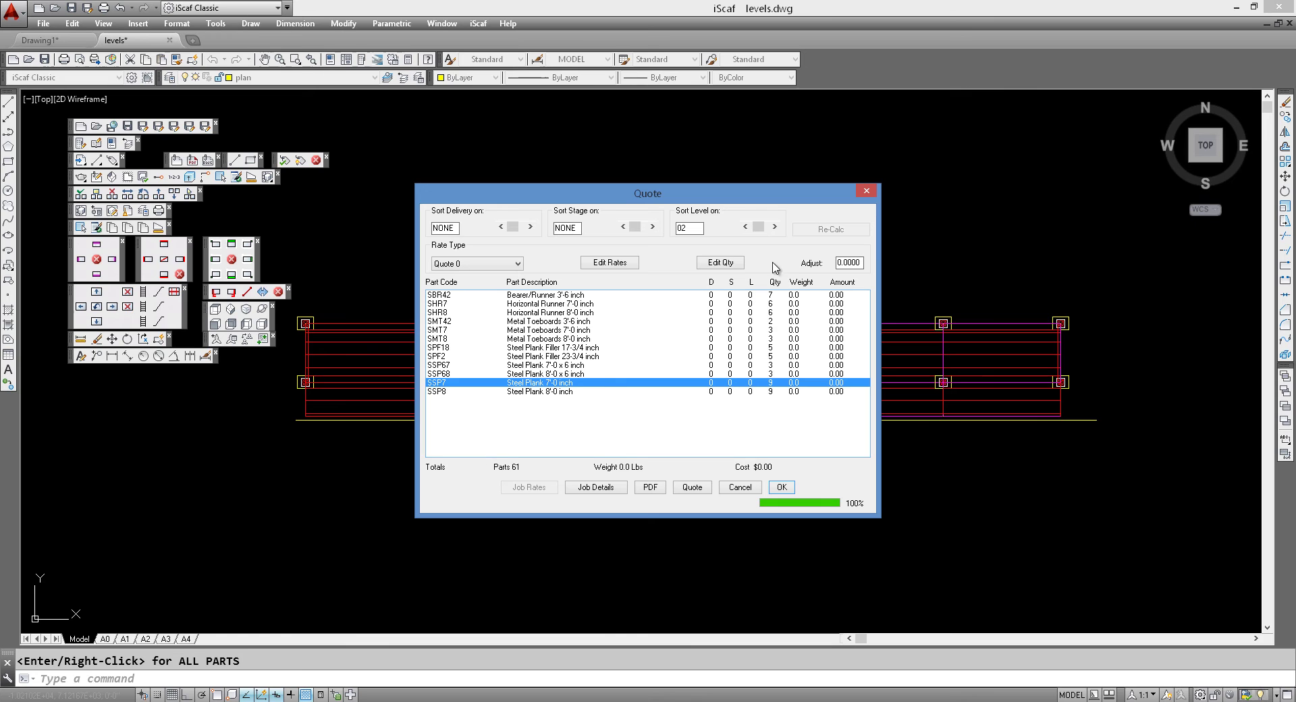
Check the quoted parts for levels 03 and 04, and close the quote without accepting it.
click(774, 226)
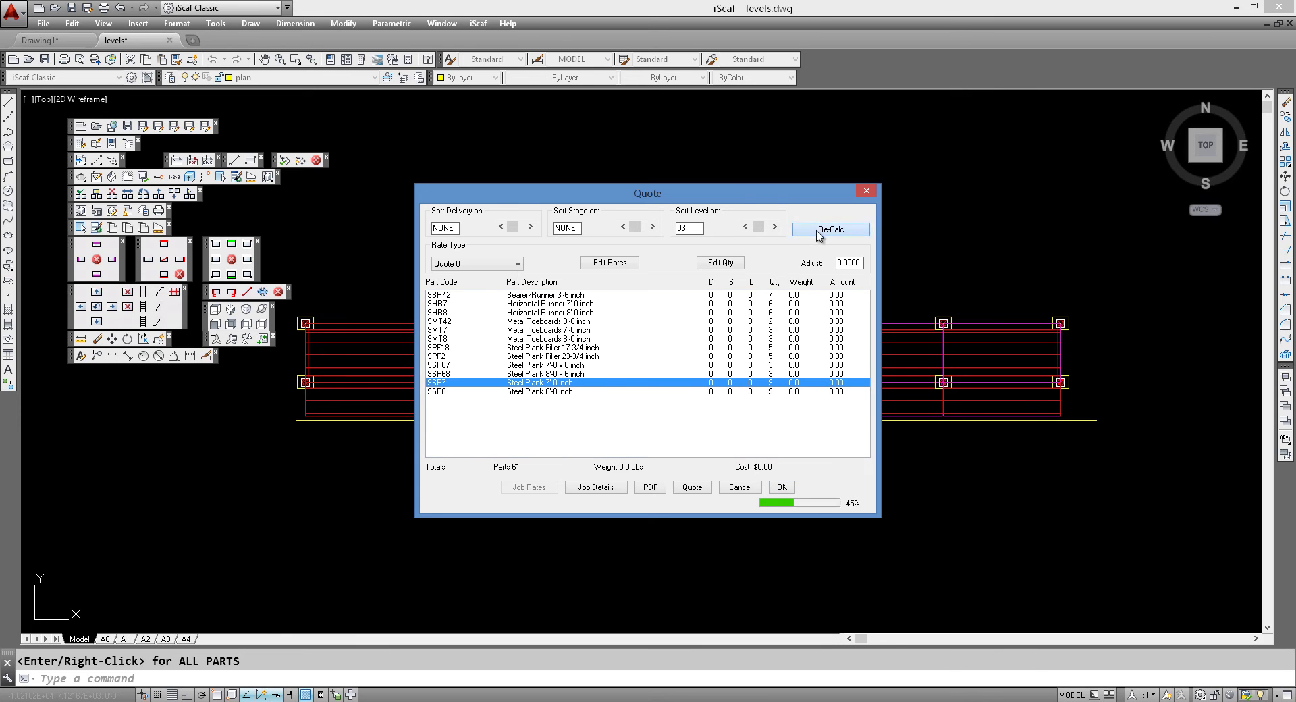
click(774, 227)
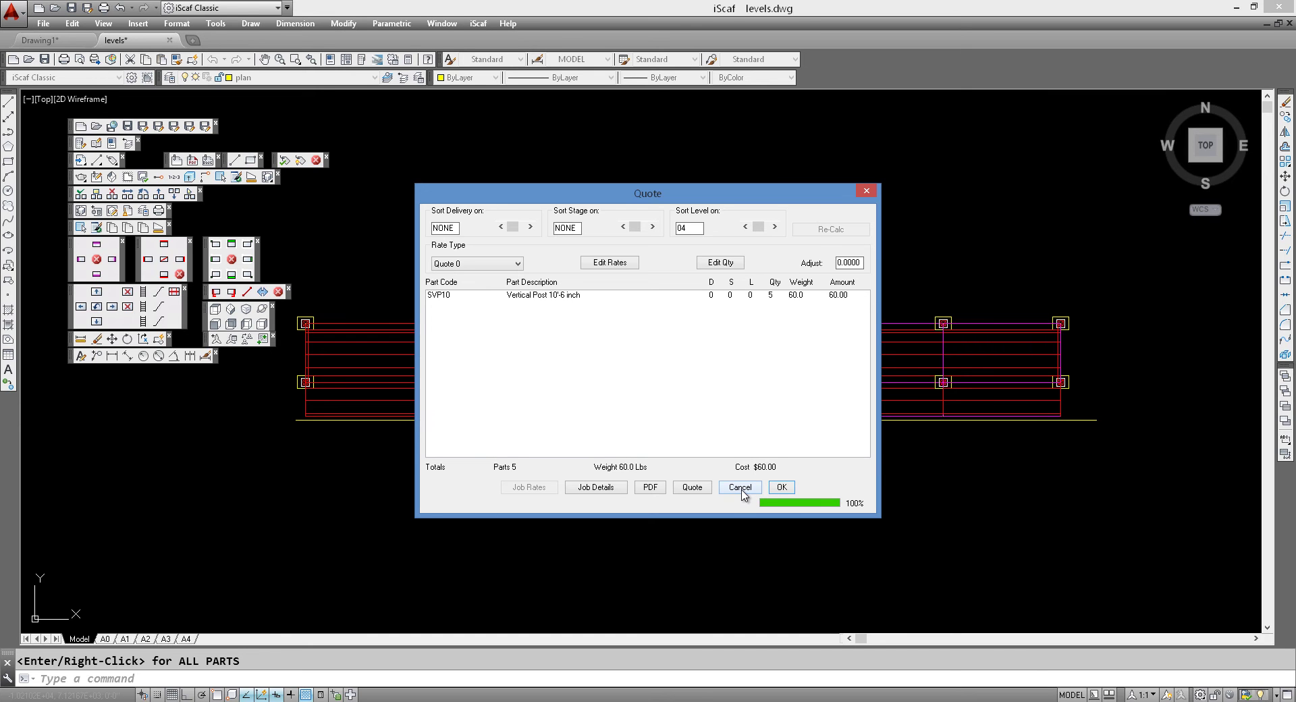
click(741, 487)
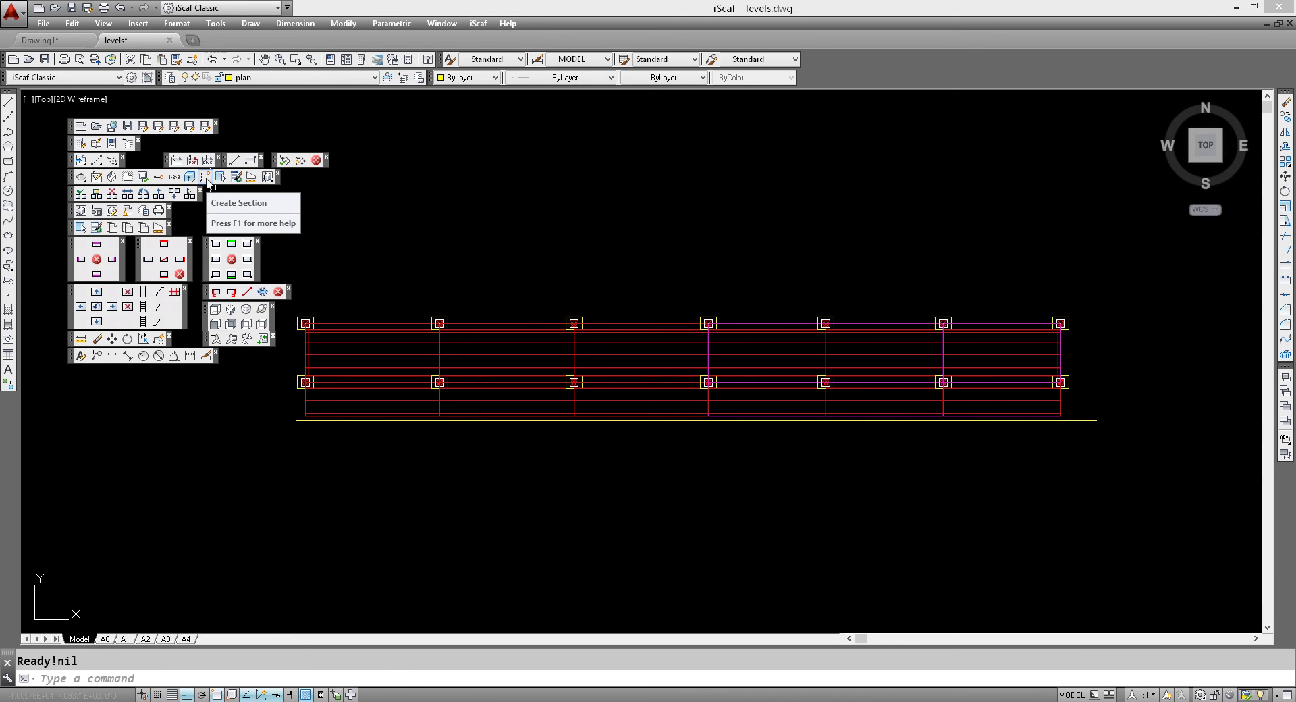
Define end-view section AA with the default display options and Scaffold Man turned off.
click(205, 177)
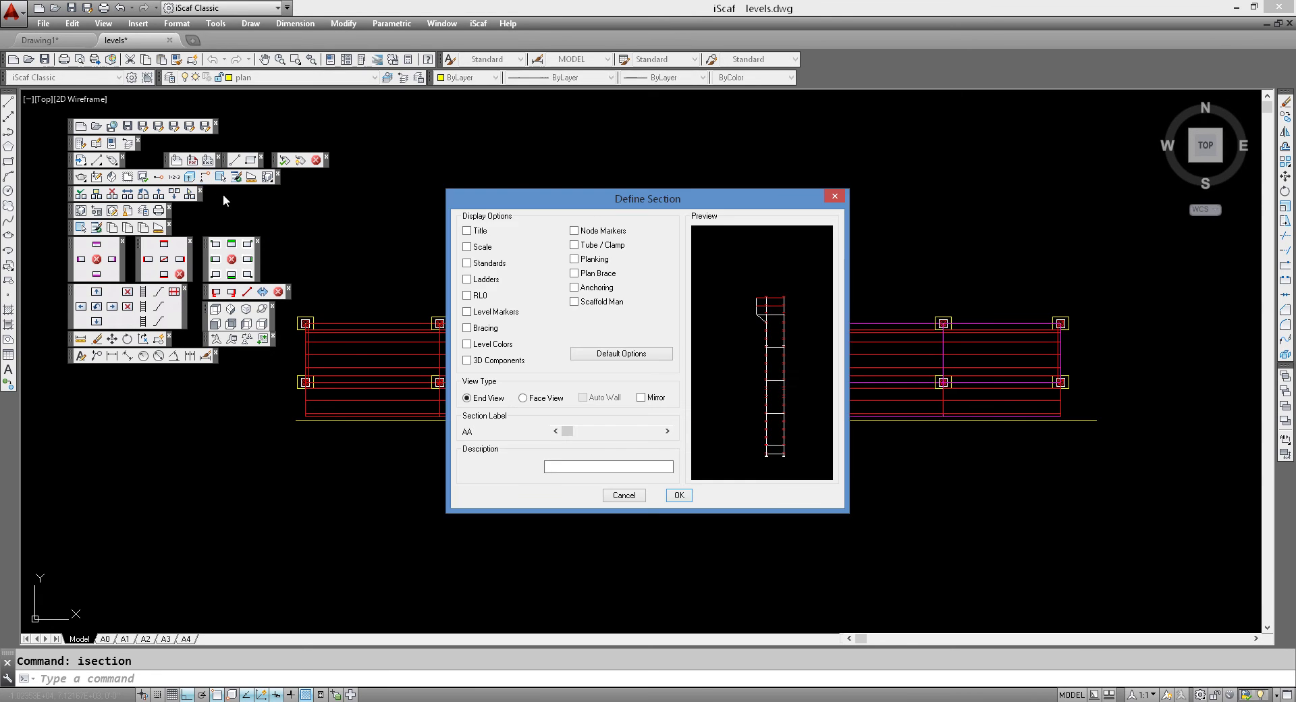
click(601, 352)
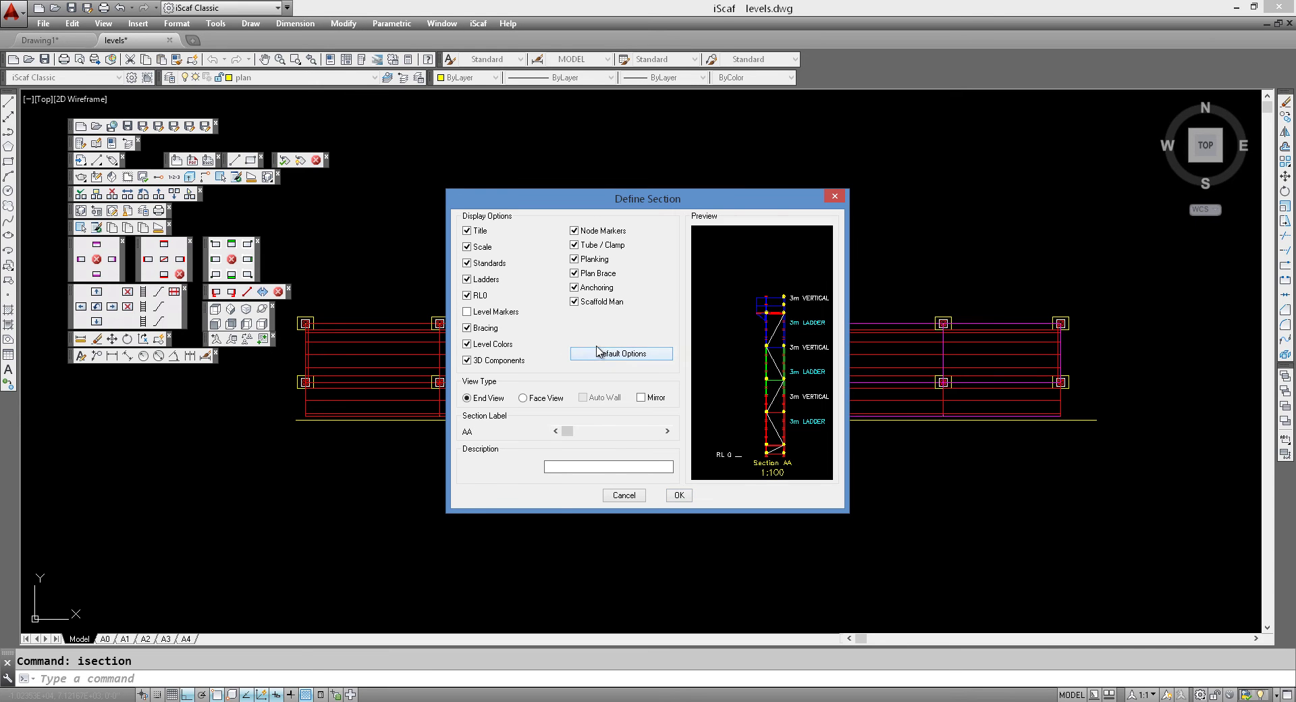
click(590, 302)
click(677, 496)
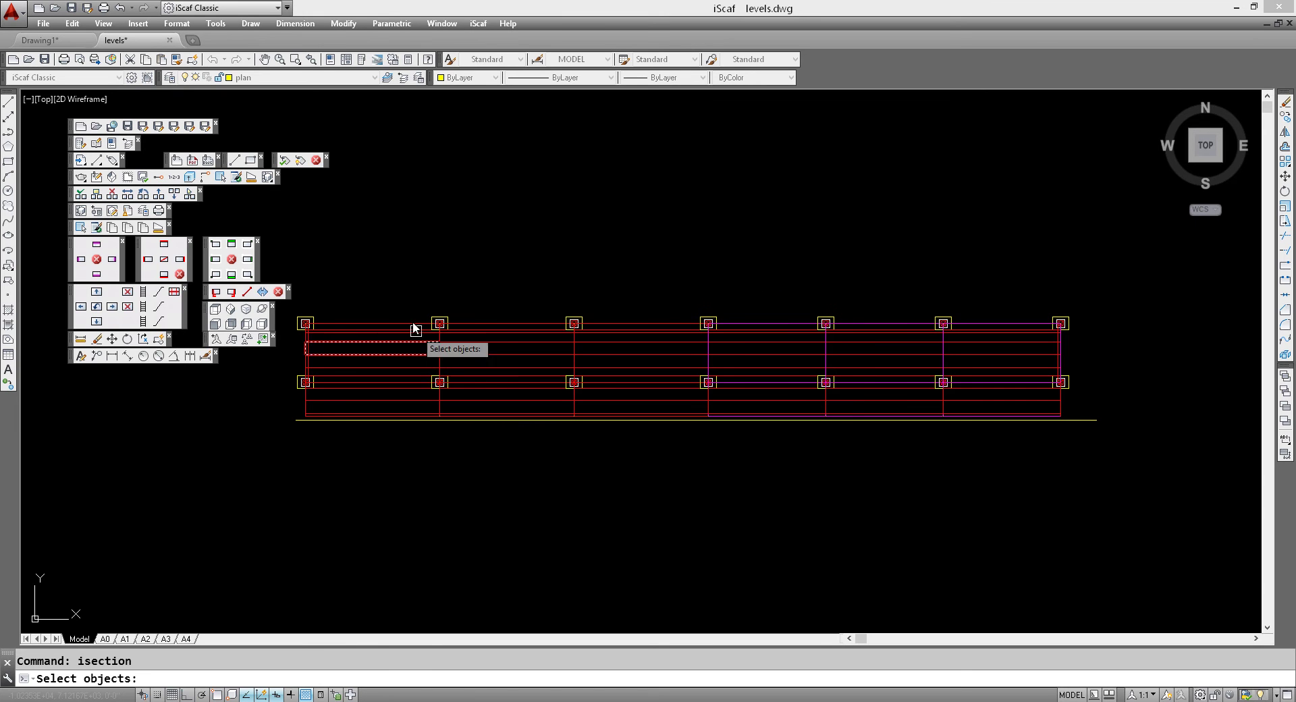
Select the scaffold parts around the frame between the first two bays and insert their section beside the plan.
click(403, 290)
click(484, 452)
key(Return)
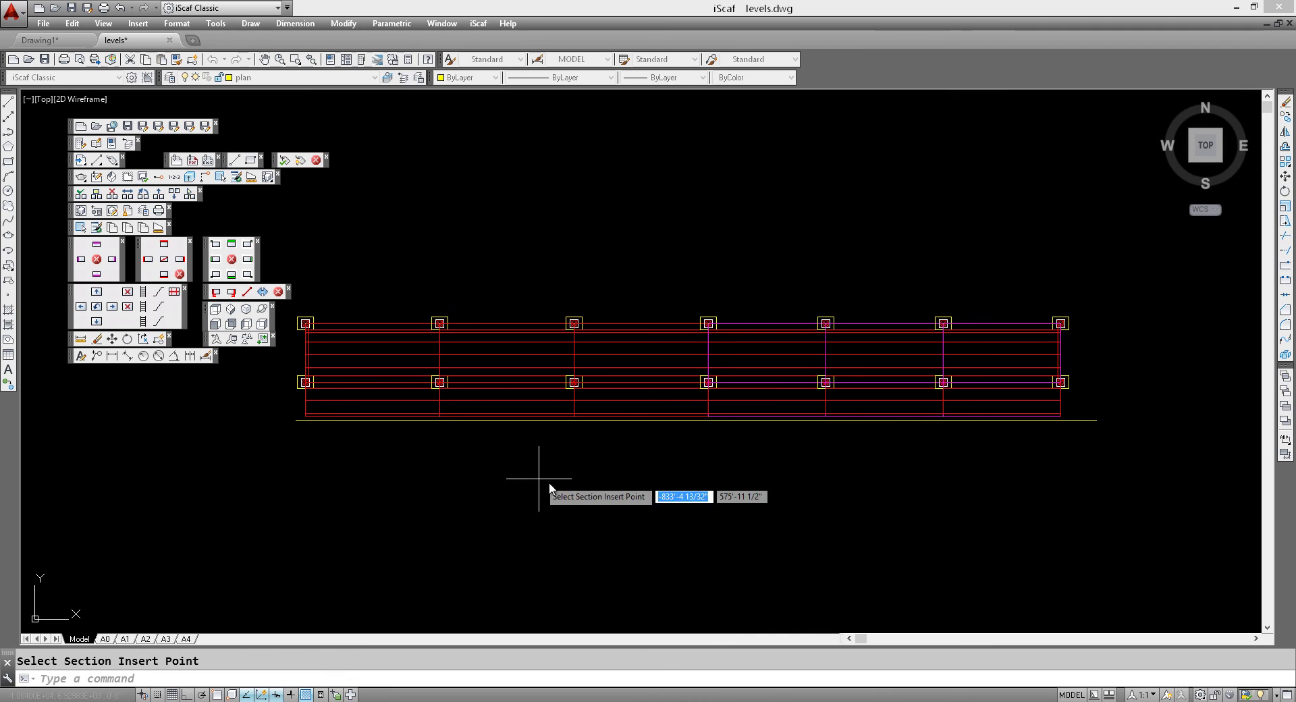
click(1108, 466)
middle_drag(1108, 465, 960, 481)
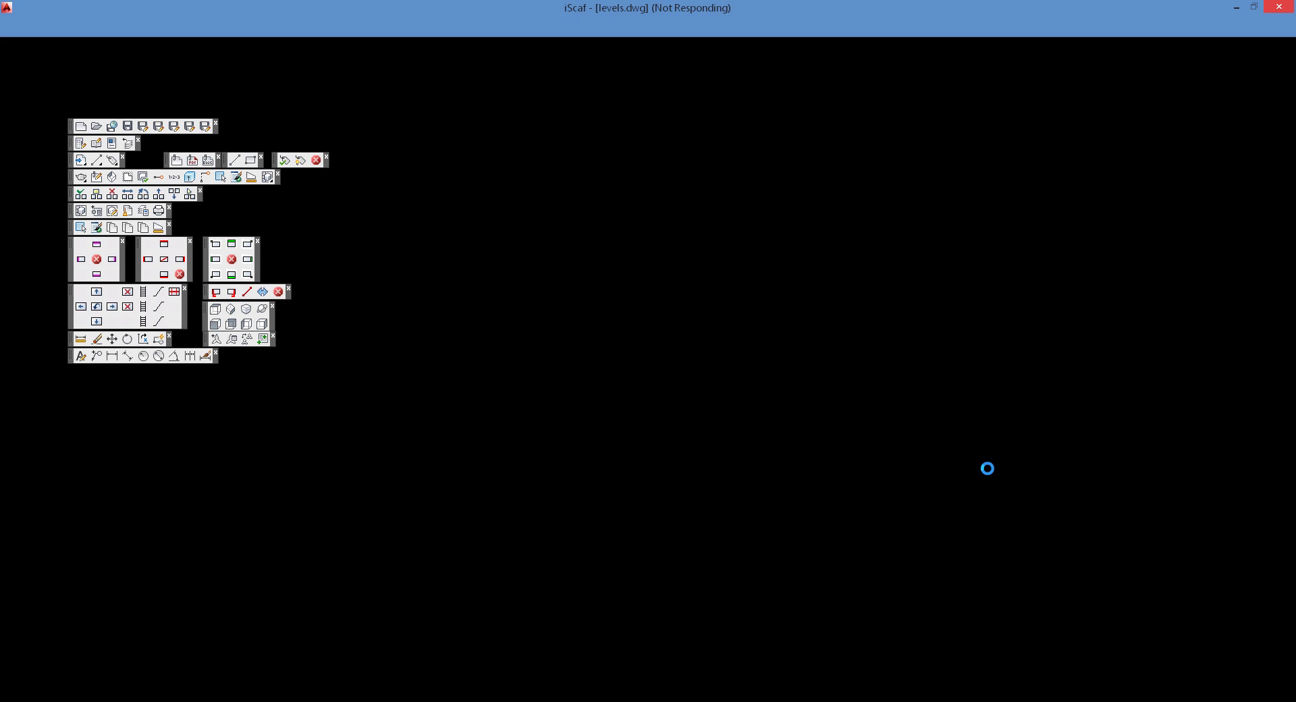
mouse_move(988, 469)
middle_down()
mouse_move(984, 434)
mouse_move(736, 353)
middle_up()
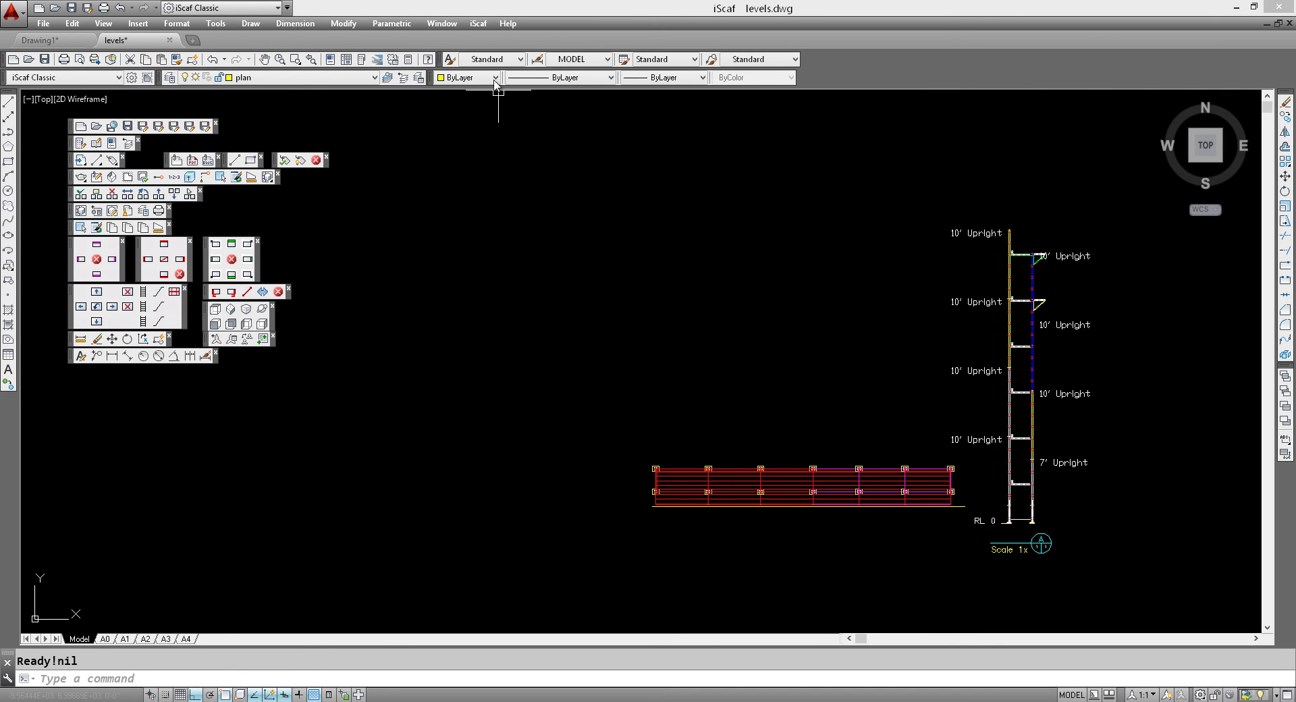
Start Re Level Section on the end-view section and select the whole scaffold plan as the building.
click(478, 24)
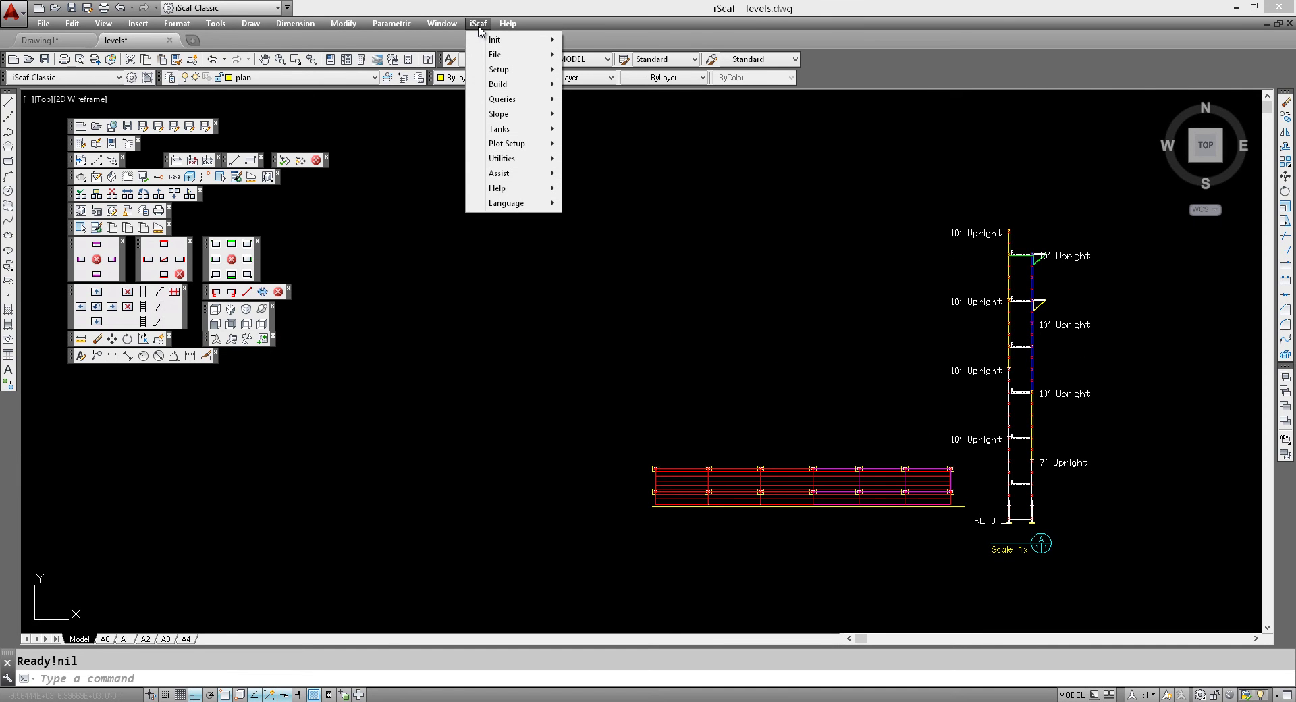
mouse_move(508, 86)
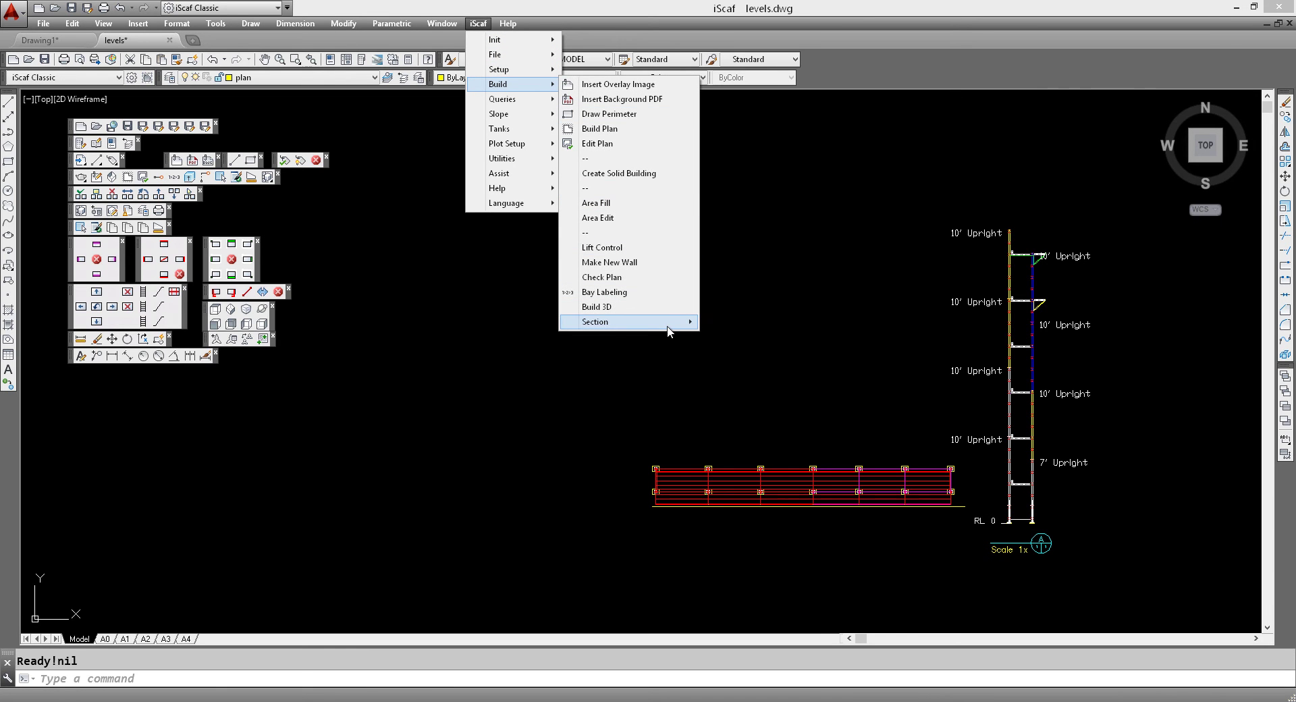
mouse_move(669, 327)
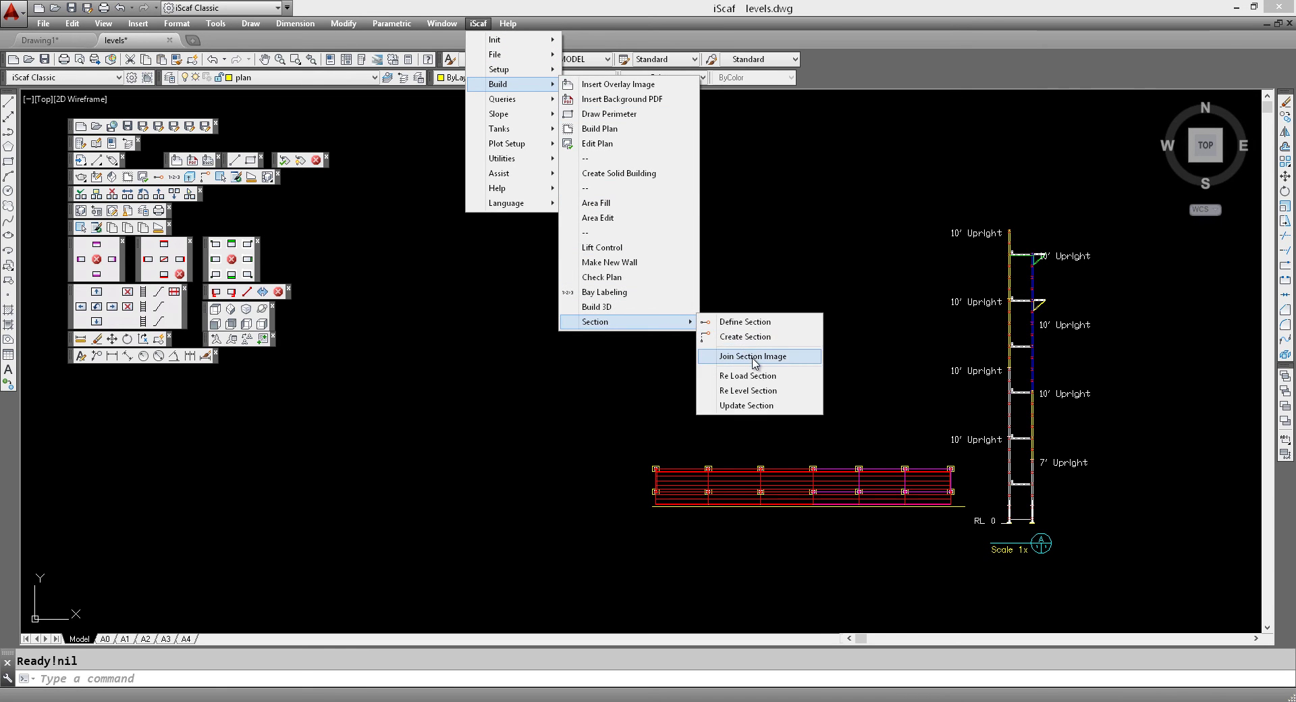
click(761, 392)
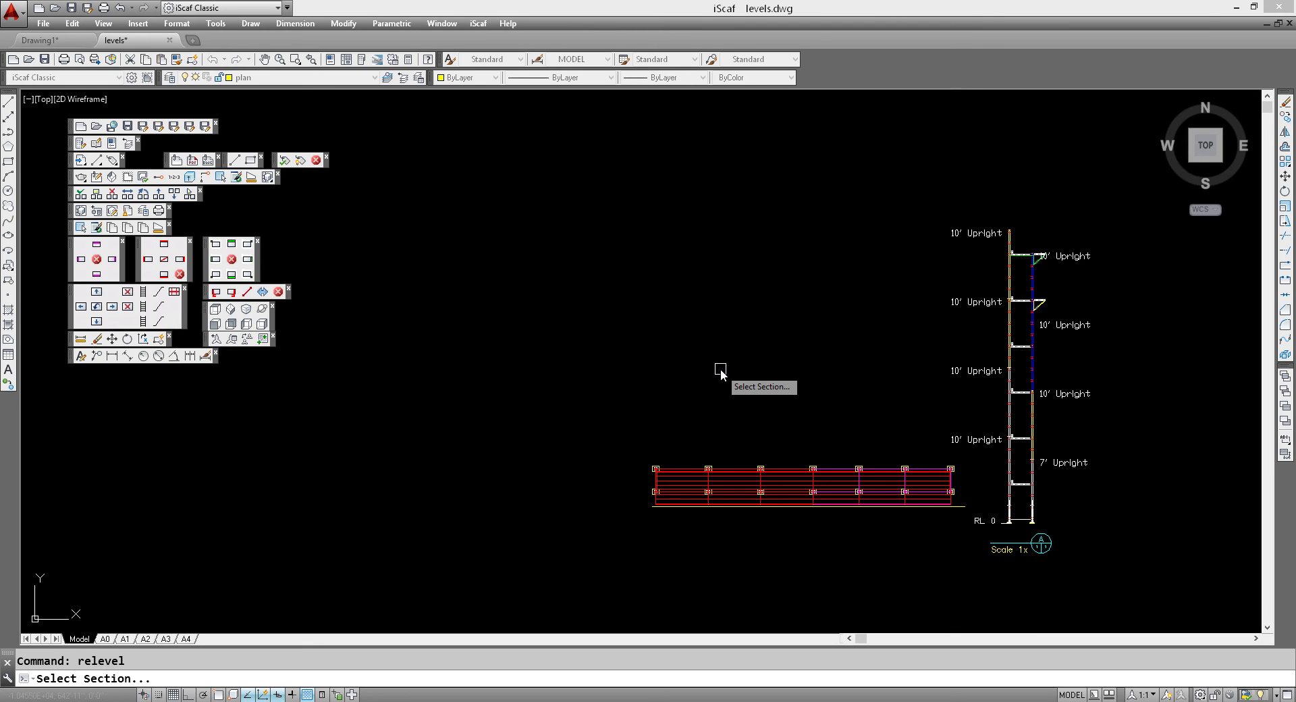
click(997, 372)
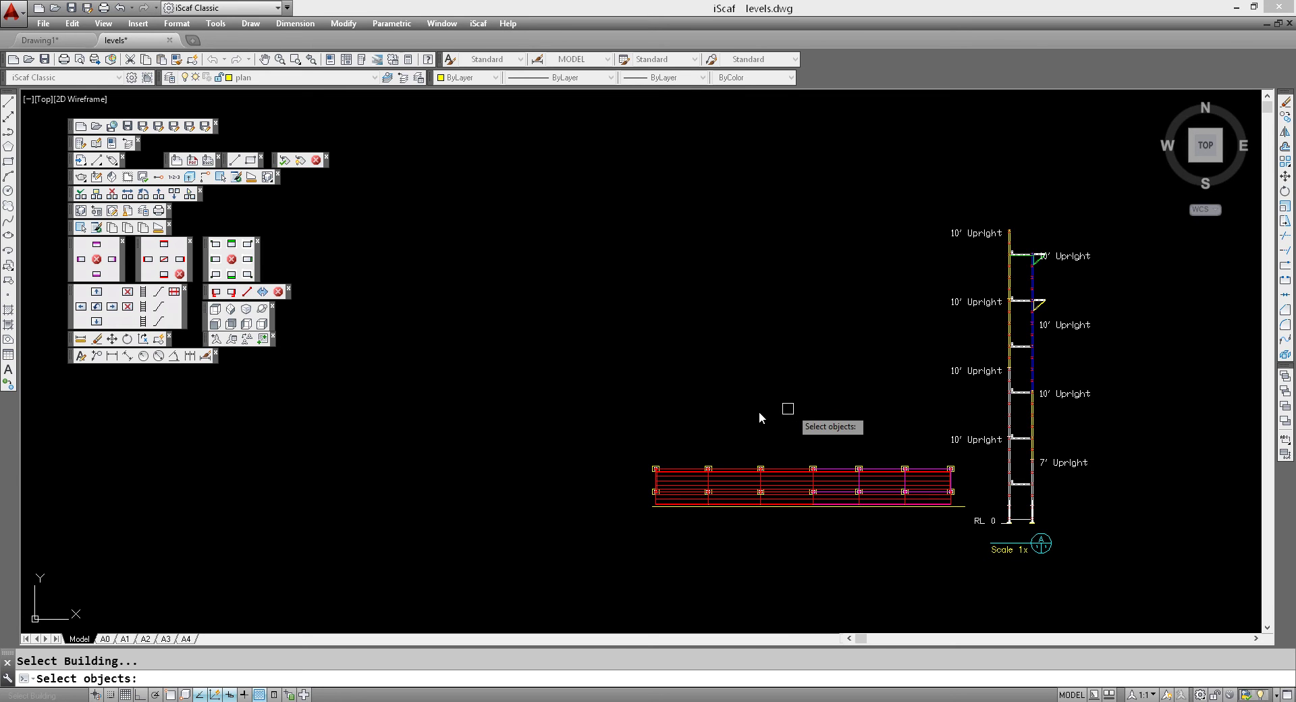
click(625, 437)
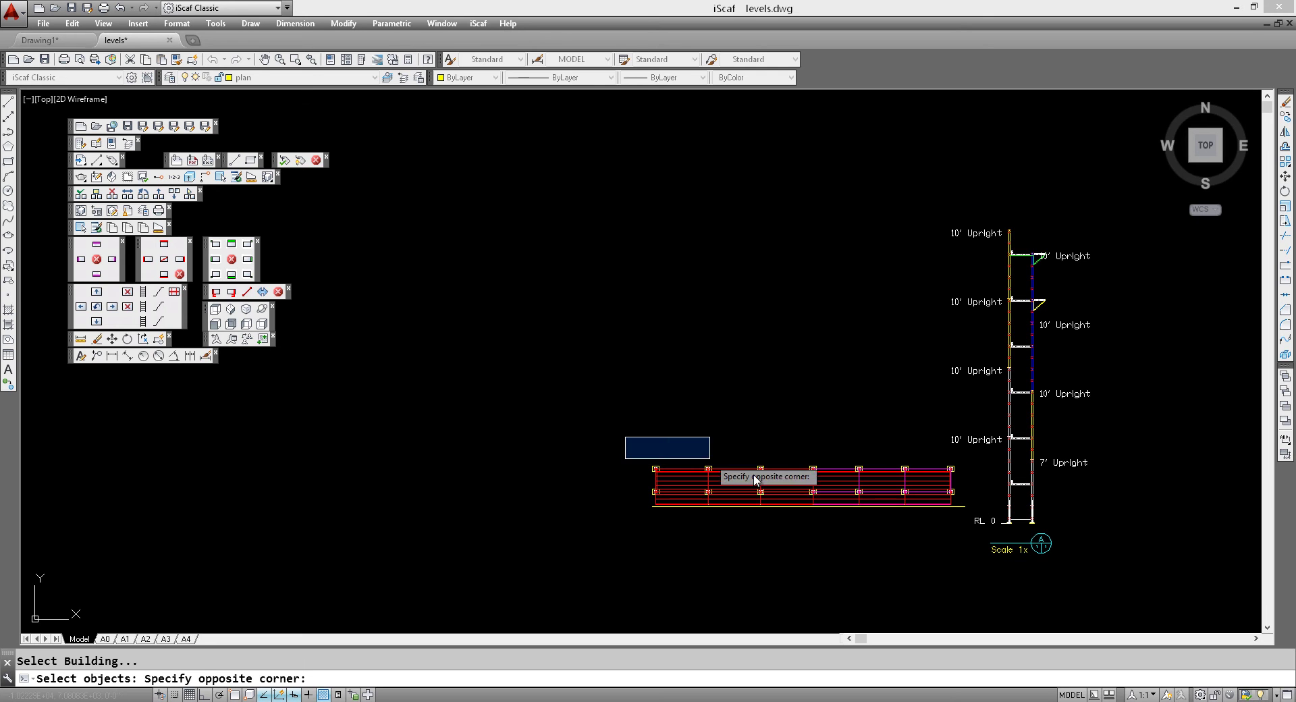
click(965, 536)
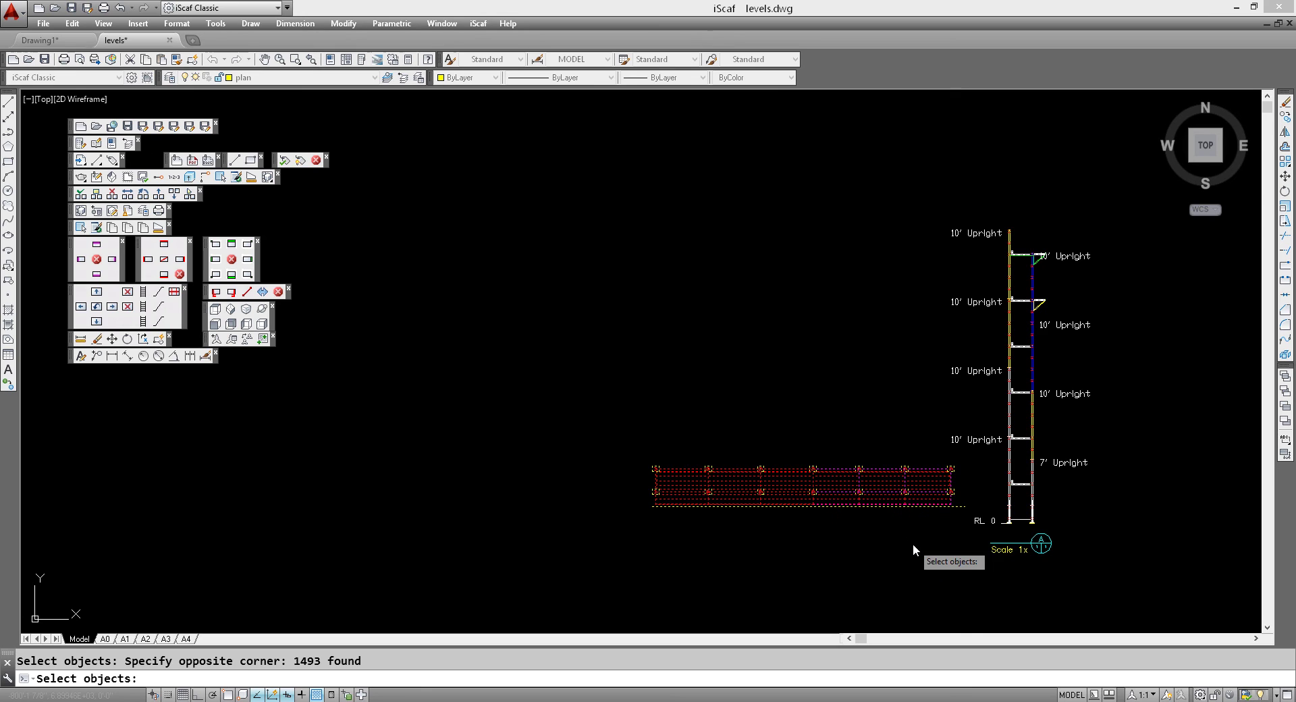
key(Return)
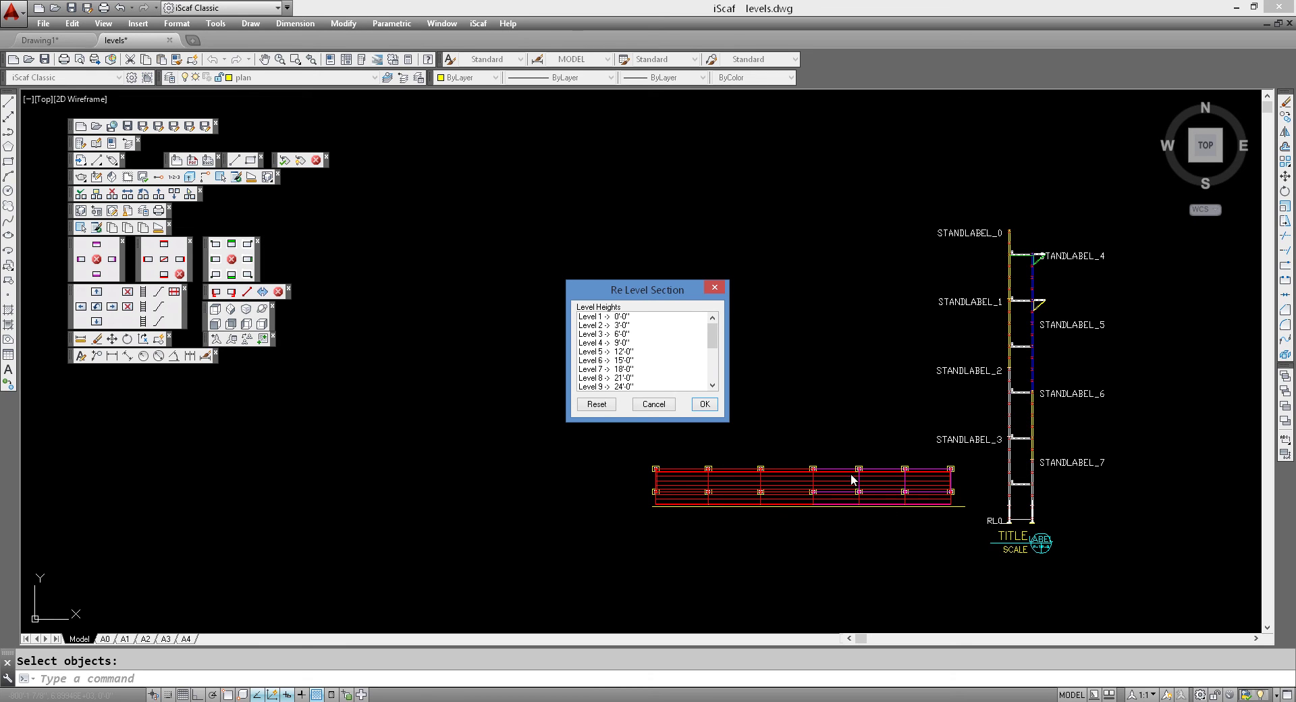
Pick new start heights on the section for level 2 at about 7'-8" and level 3 at about 21'-6".
click(643, 326)
double_click(643, 327)
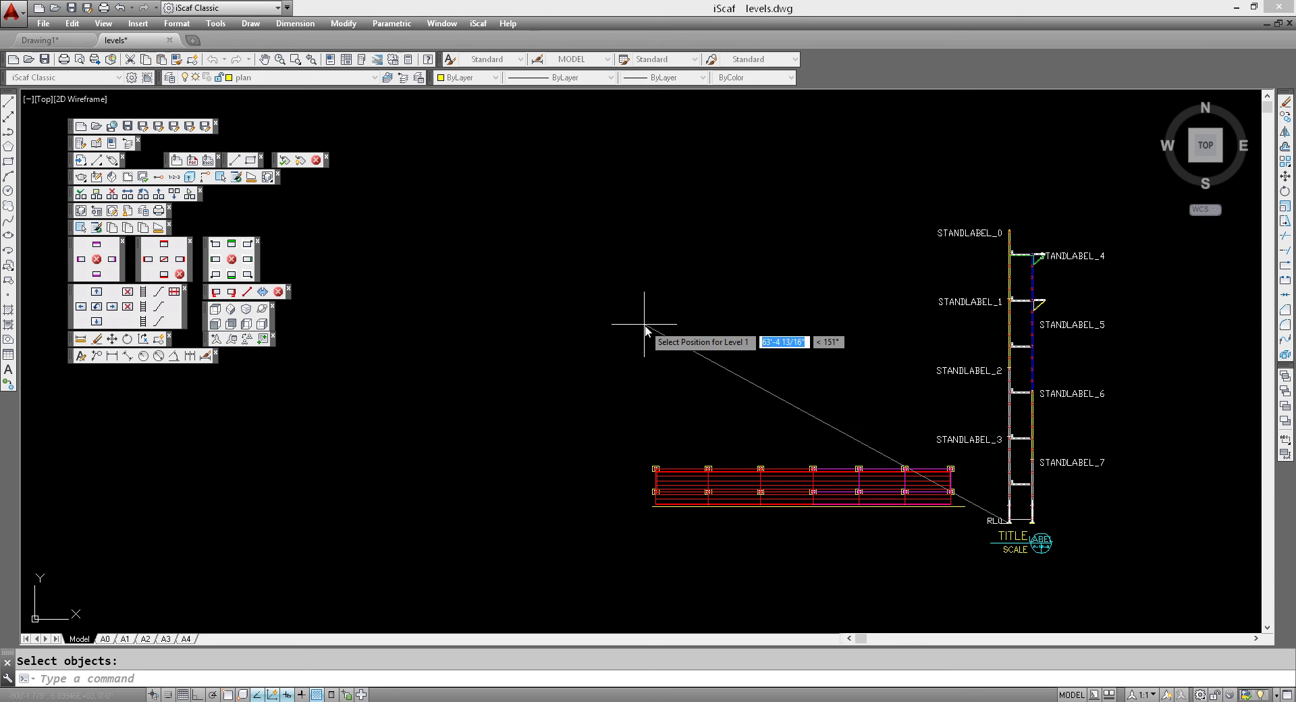
click(1007, 478)
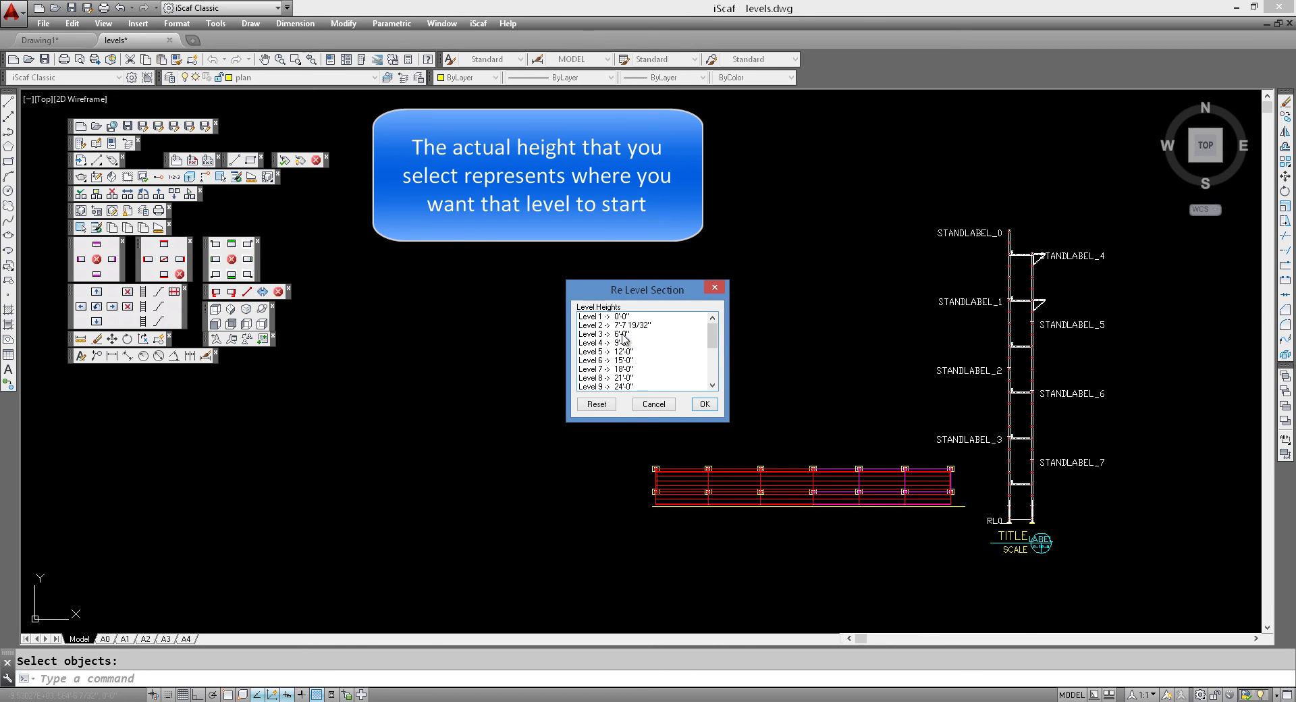
double_click(623, 334)
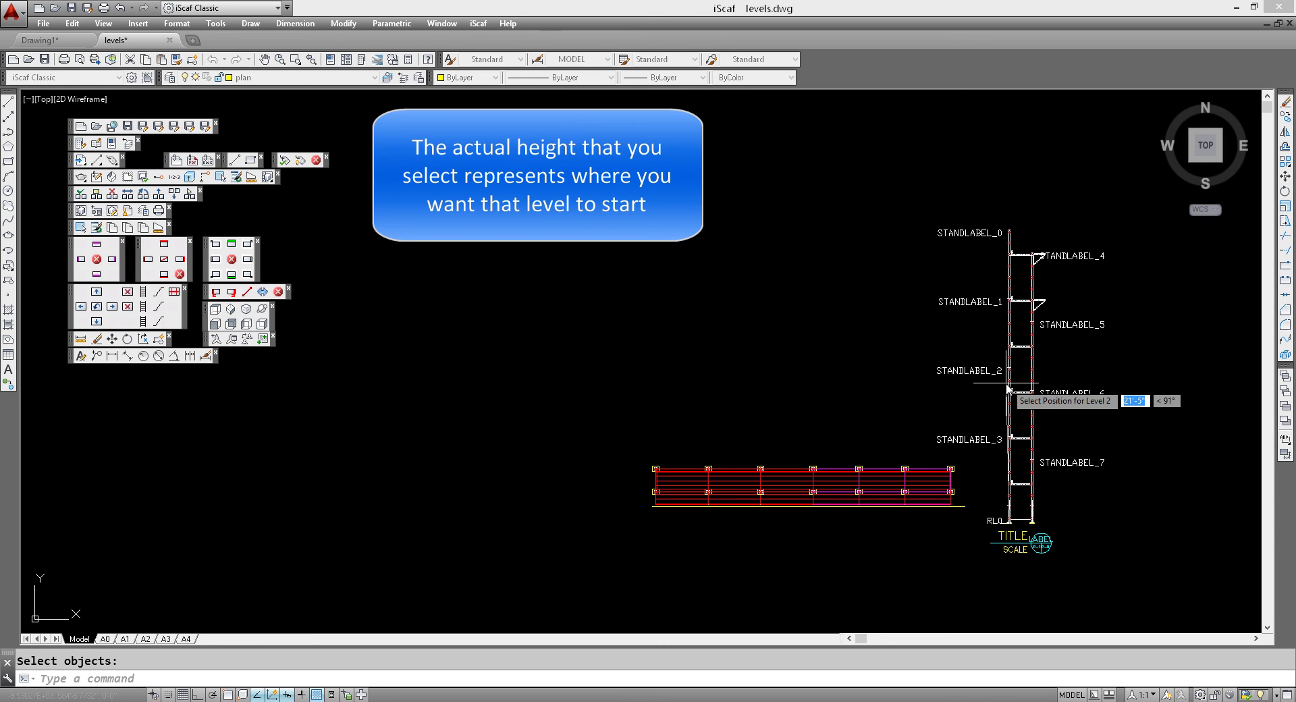
click(1007, 389)
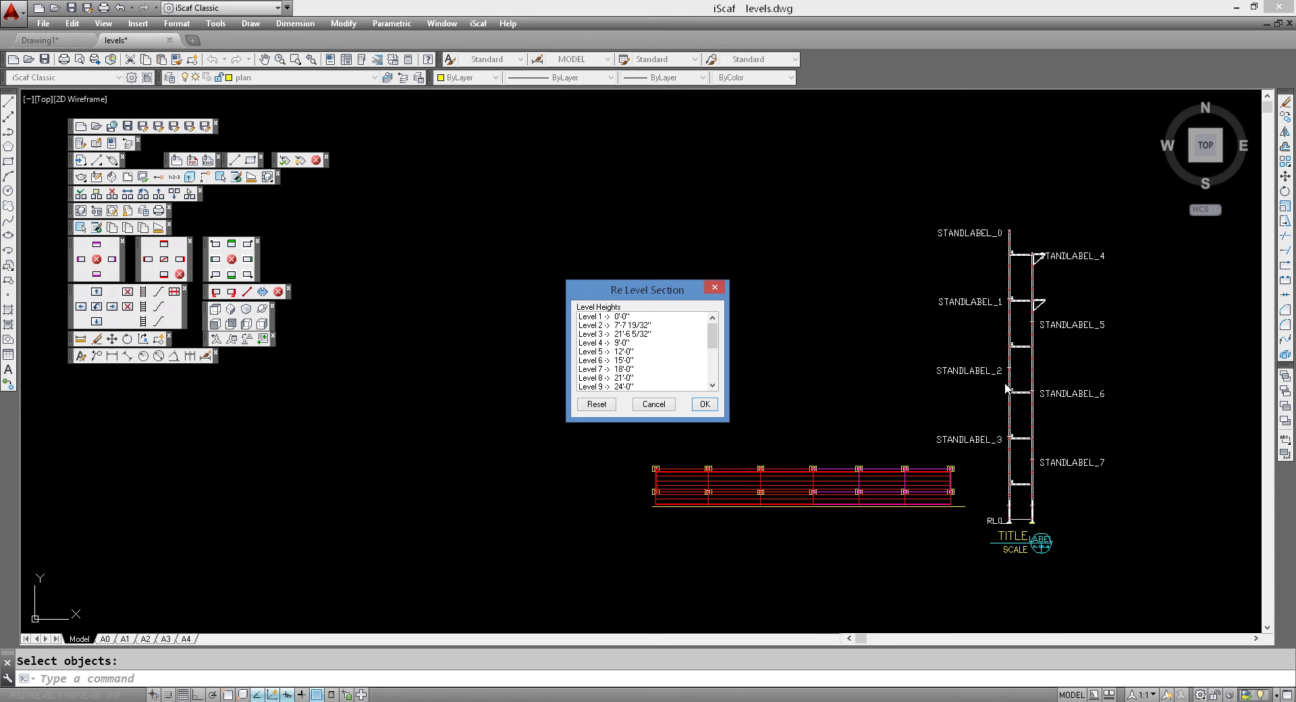
Pick start heights for level 4 at about 35'-6" and level 5 at about 49'-2", and apply the releveling.
double_click(615, 343)
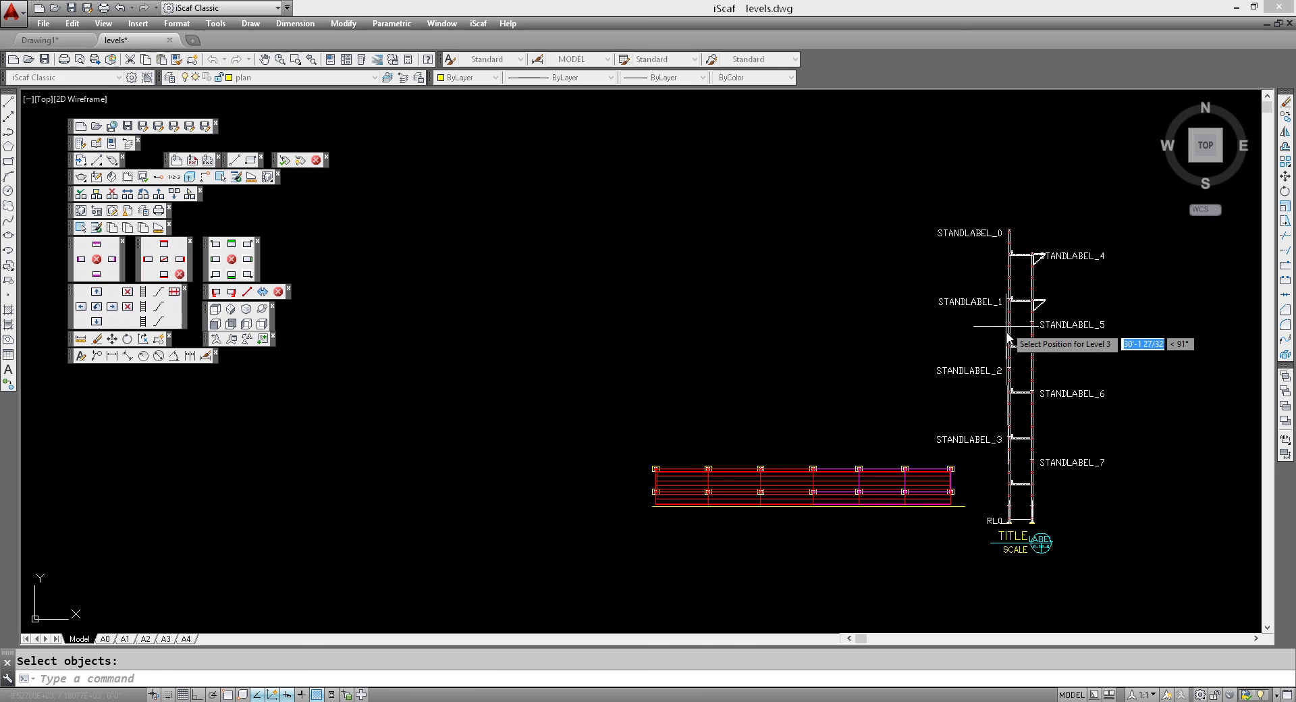
click(1001, 292)
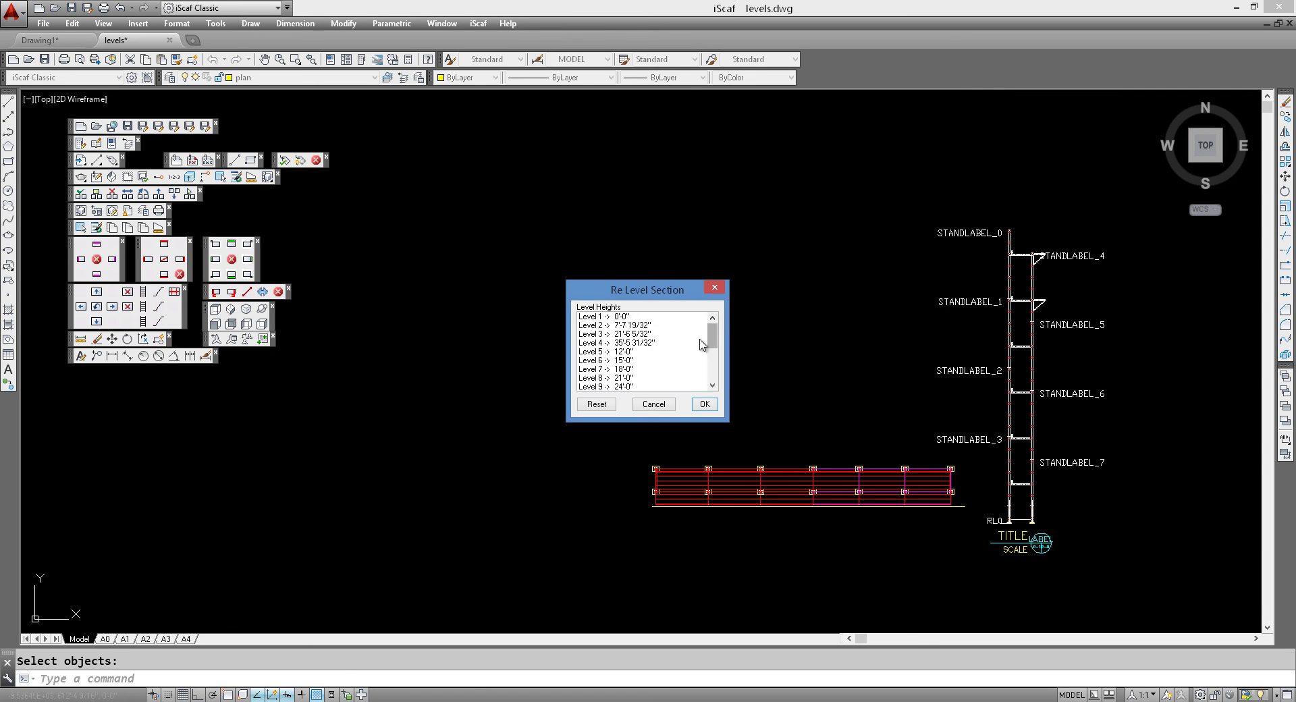
double_click(627, 353)
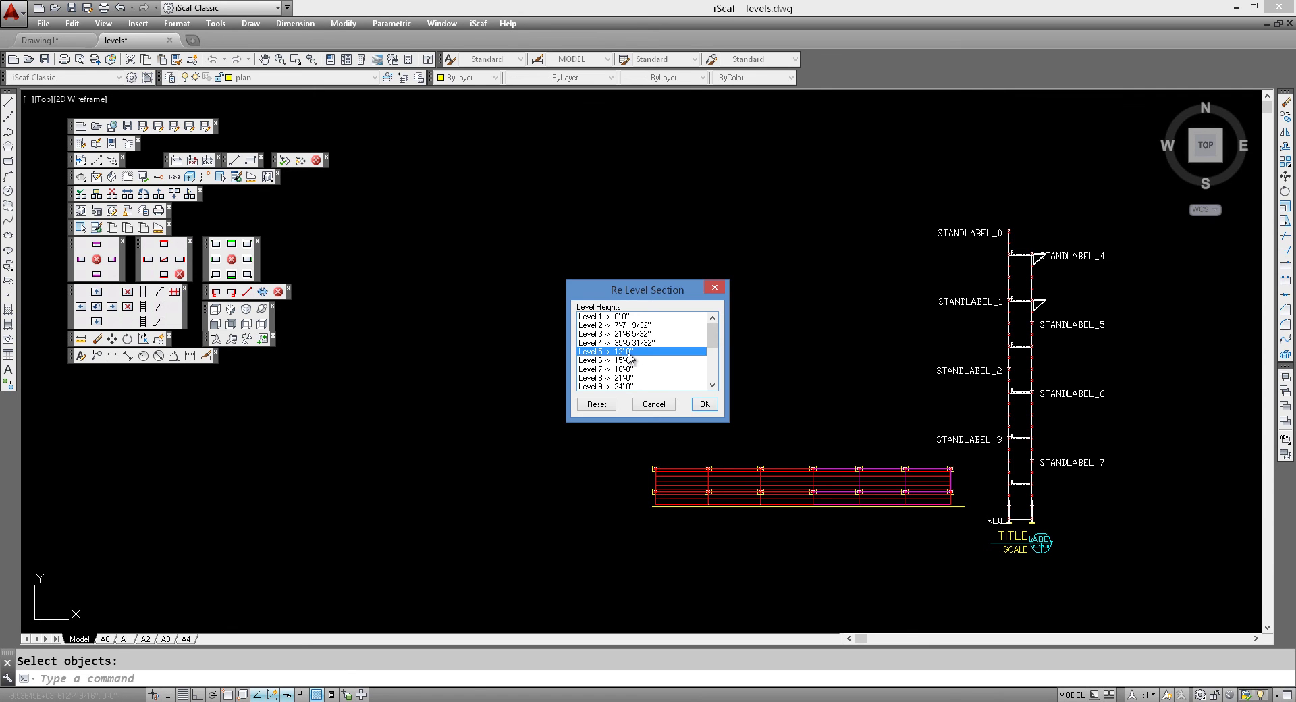
click(999, 207)
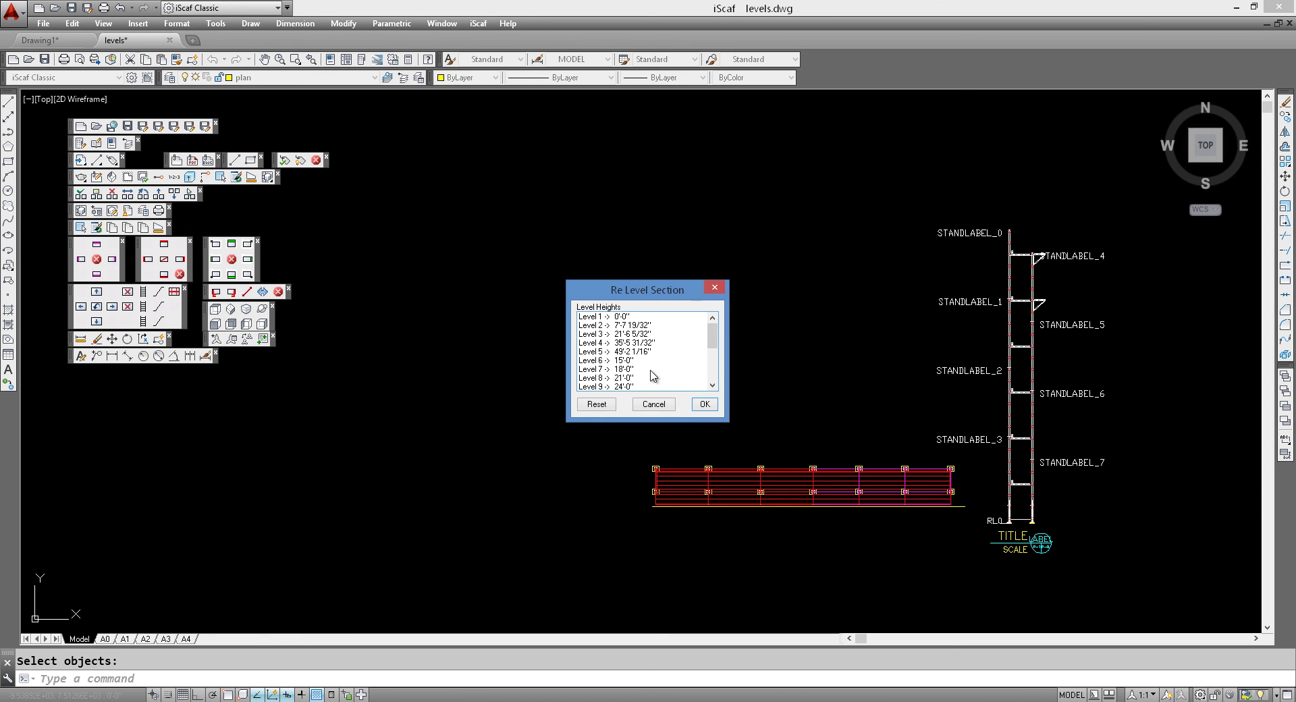
click(706, 407)
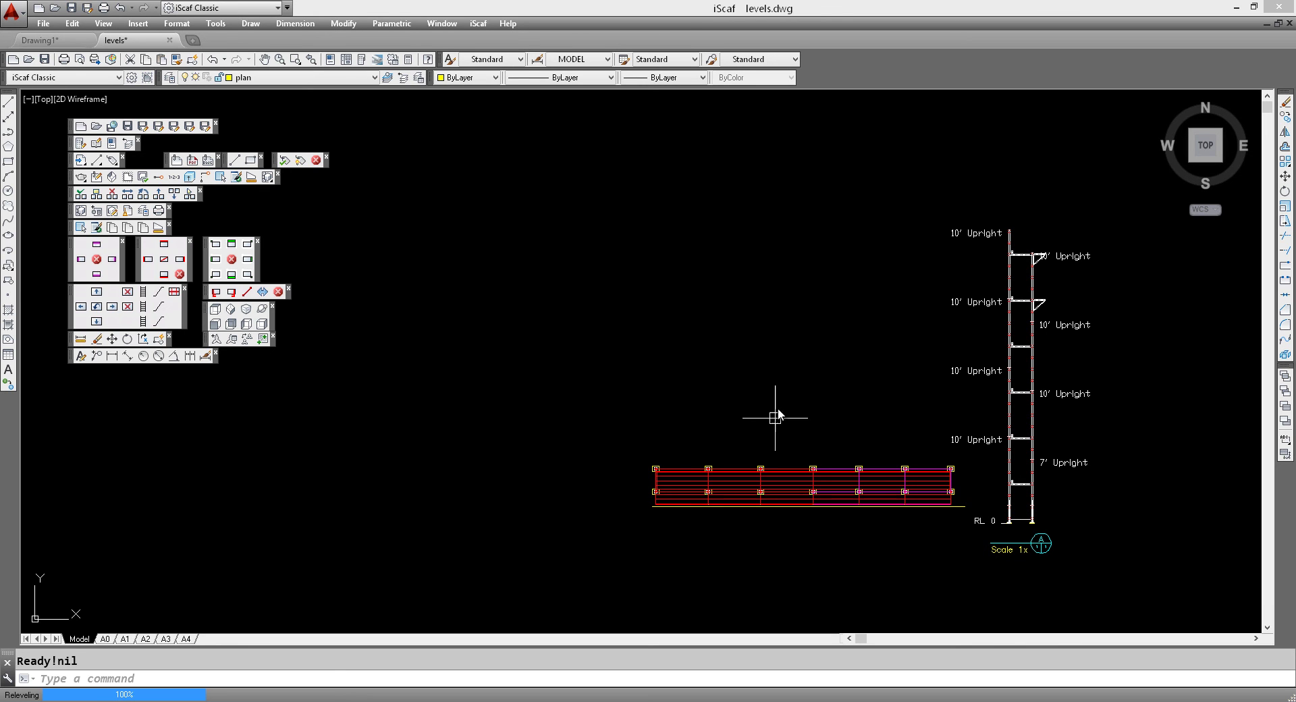
Quote all parts, recalculate for level 01, and check its Tubular Screw Jack, Starter Collar and 7'-0 Steel Plank entries.
click(237, 178)
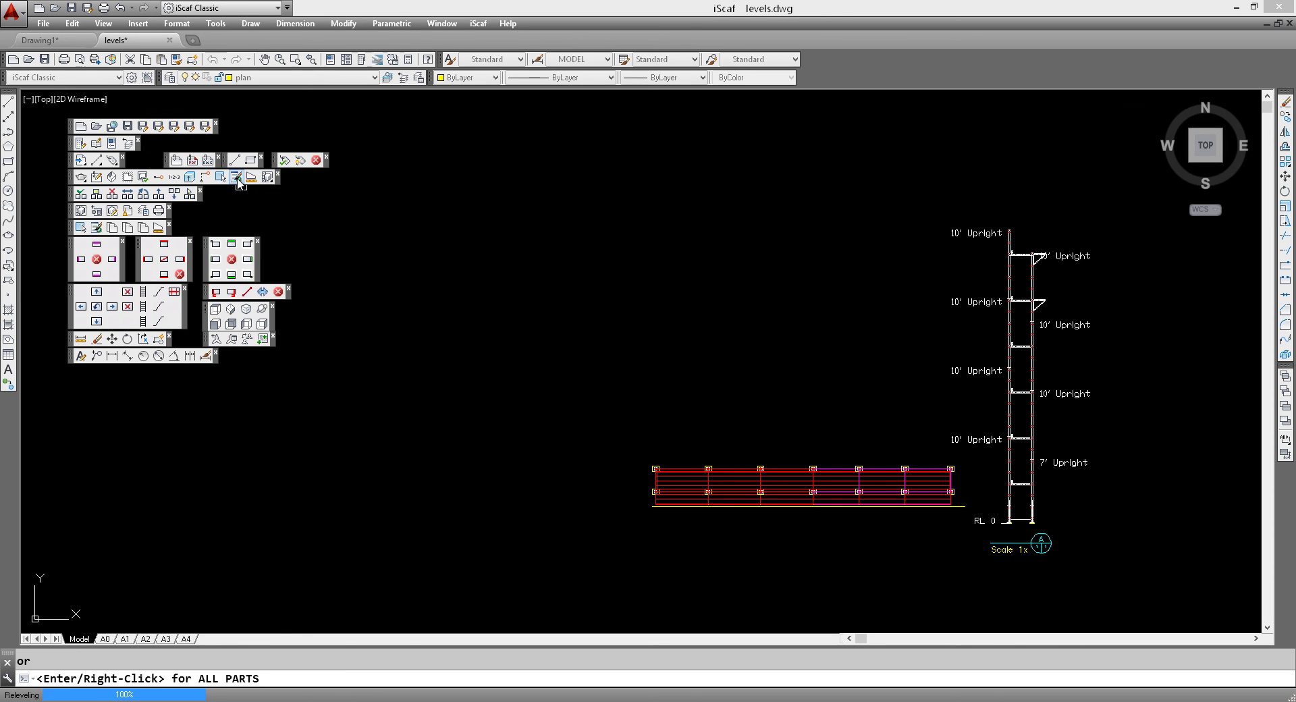
right_click(543, 285)
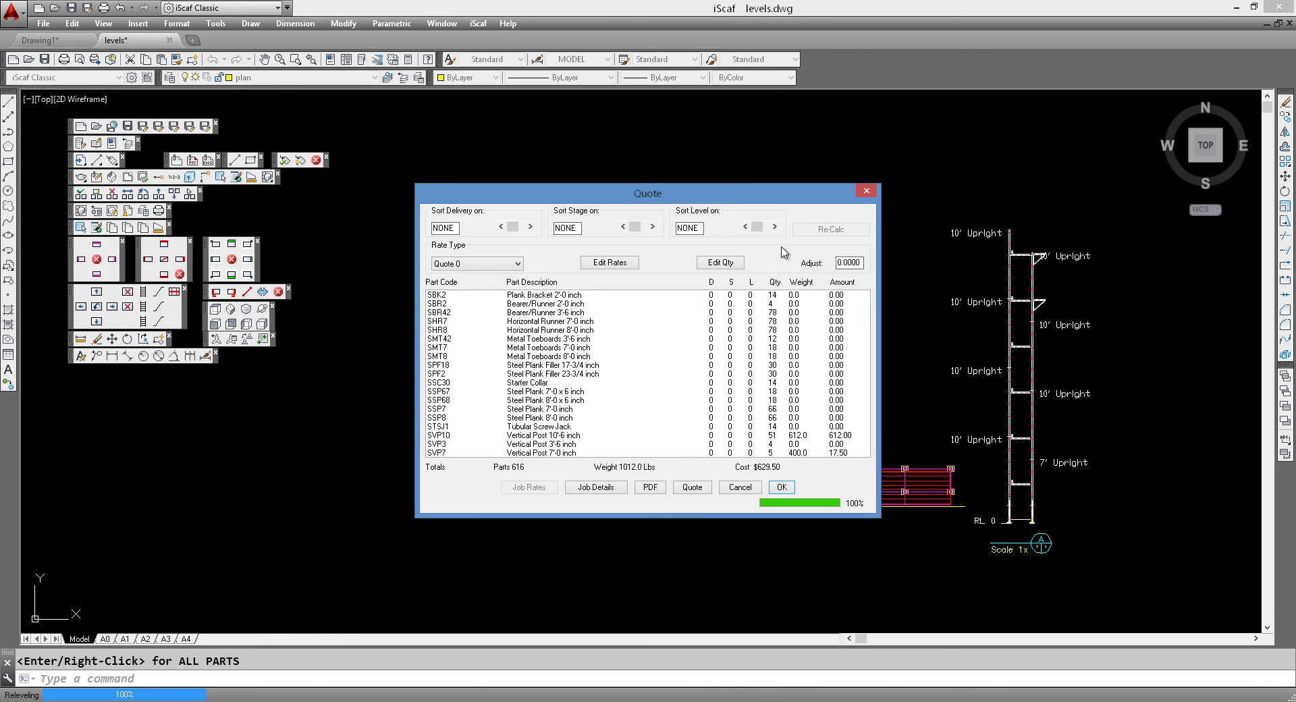
click(774, 227)
click(809, 231)
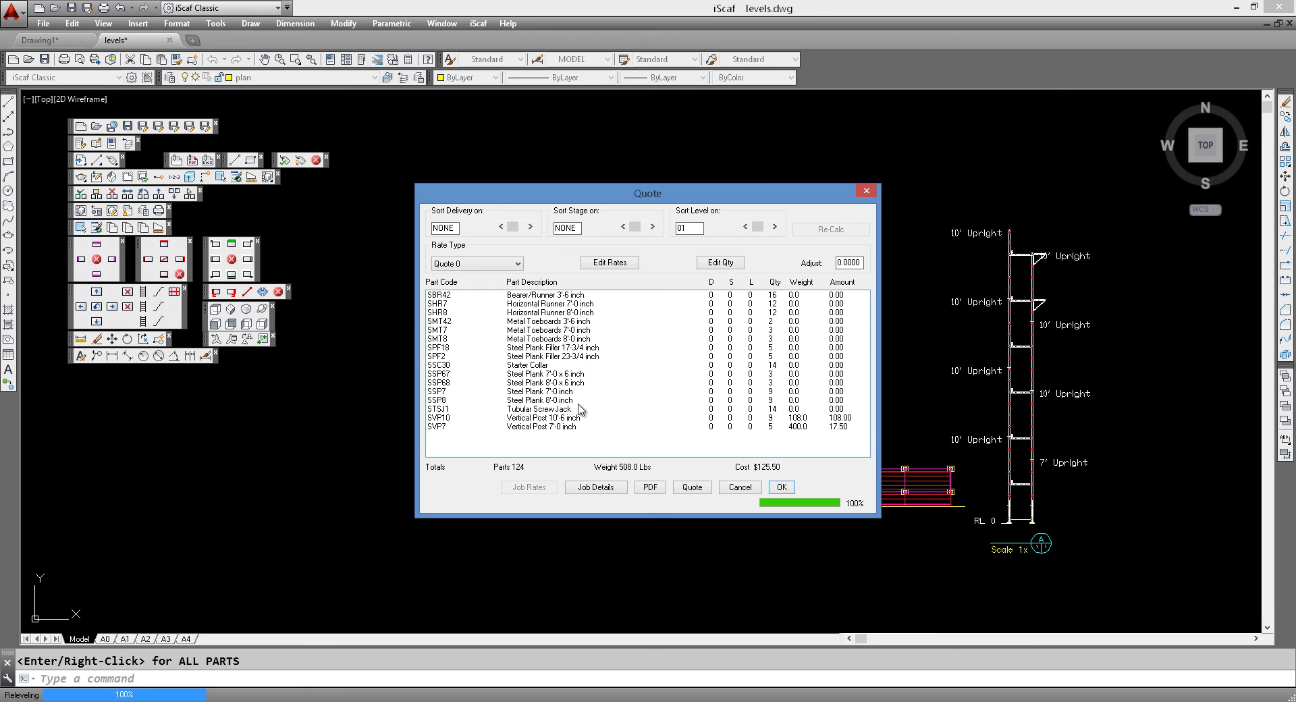
click(557, 410)
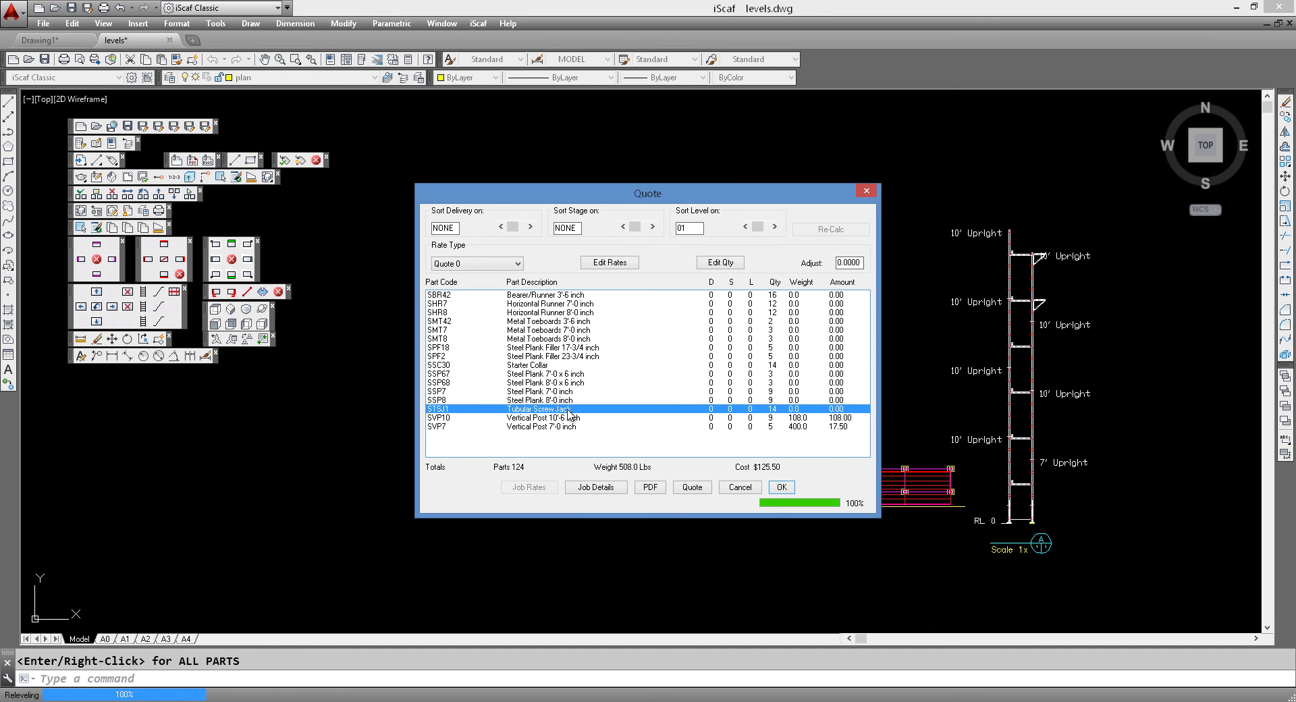
click(556, 366)
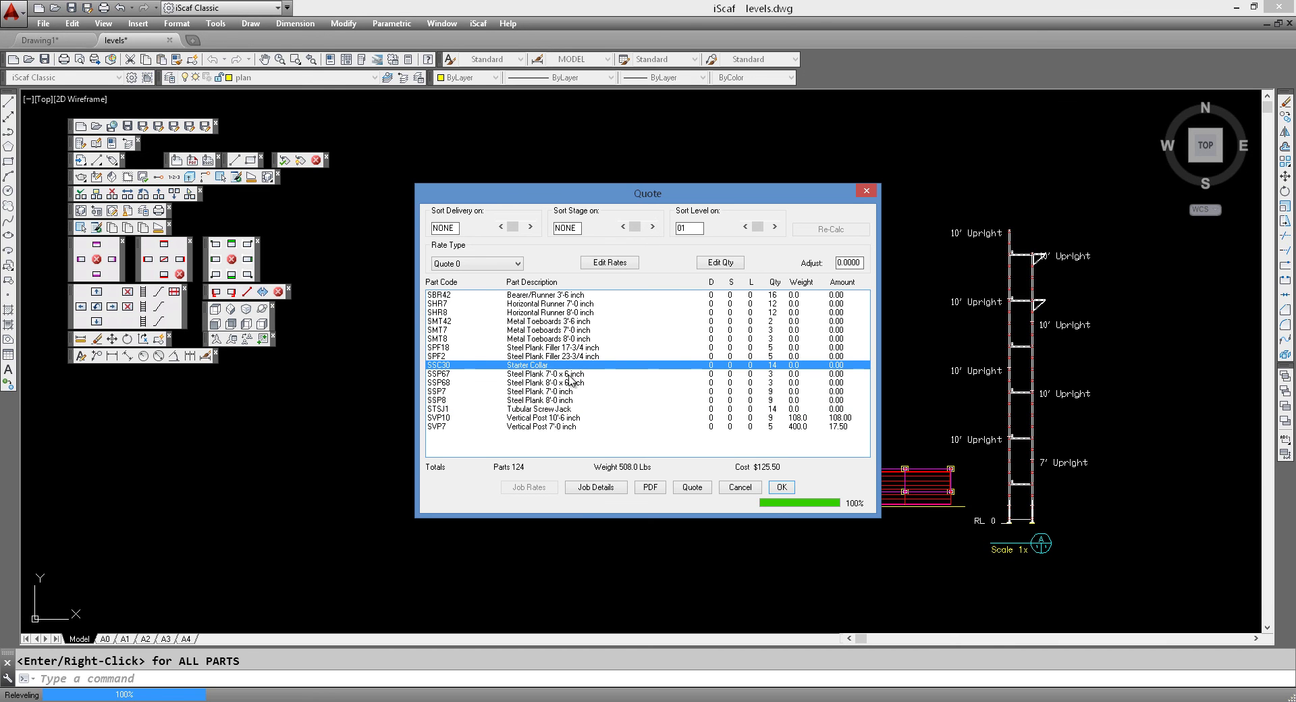
click(605, 392)
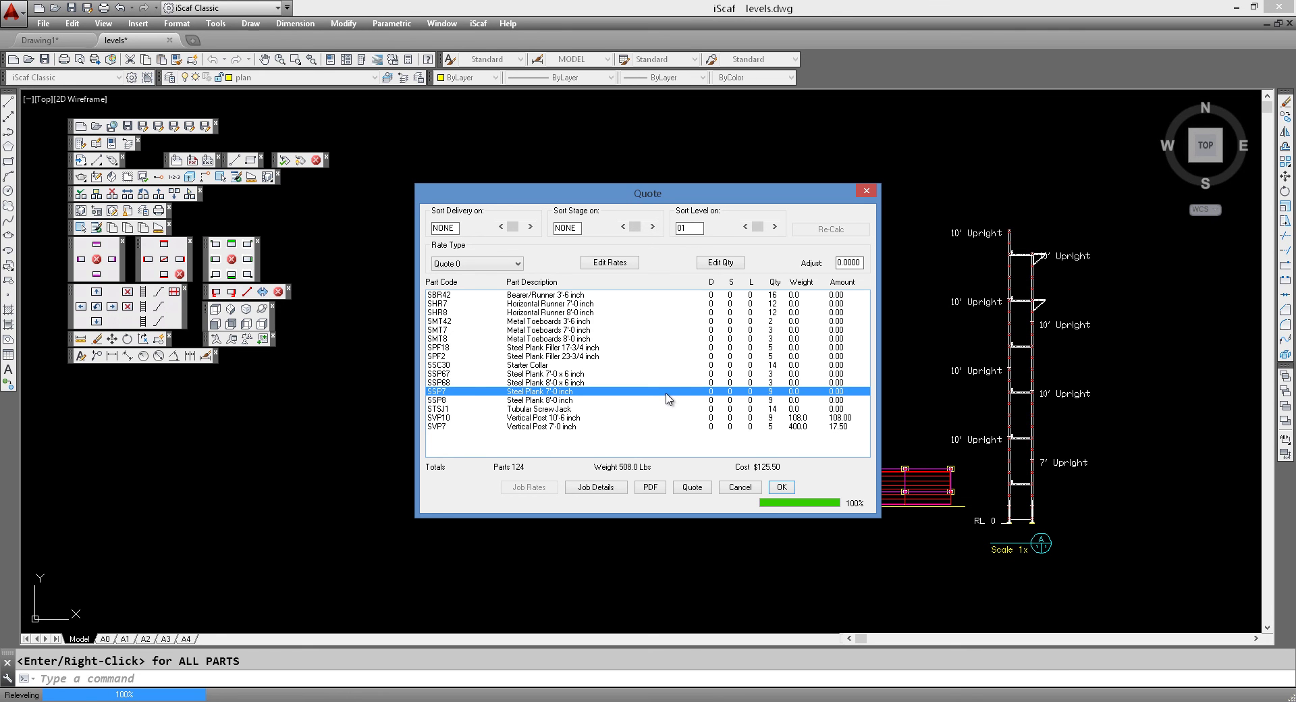
Recalculate the quote for levels 02 and 03, checking the 7'-0 Steel Plank entry in each.
click(775, 226)
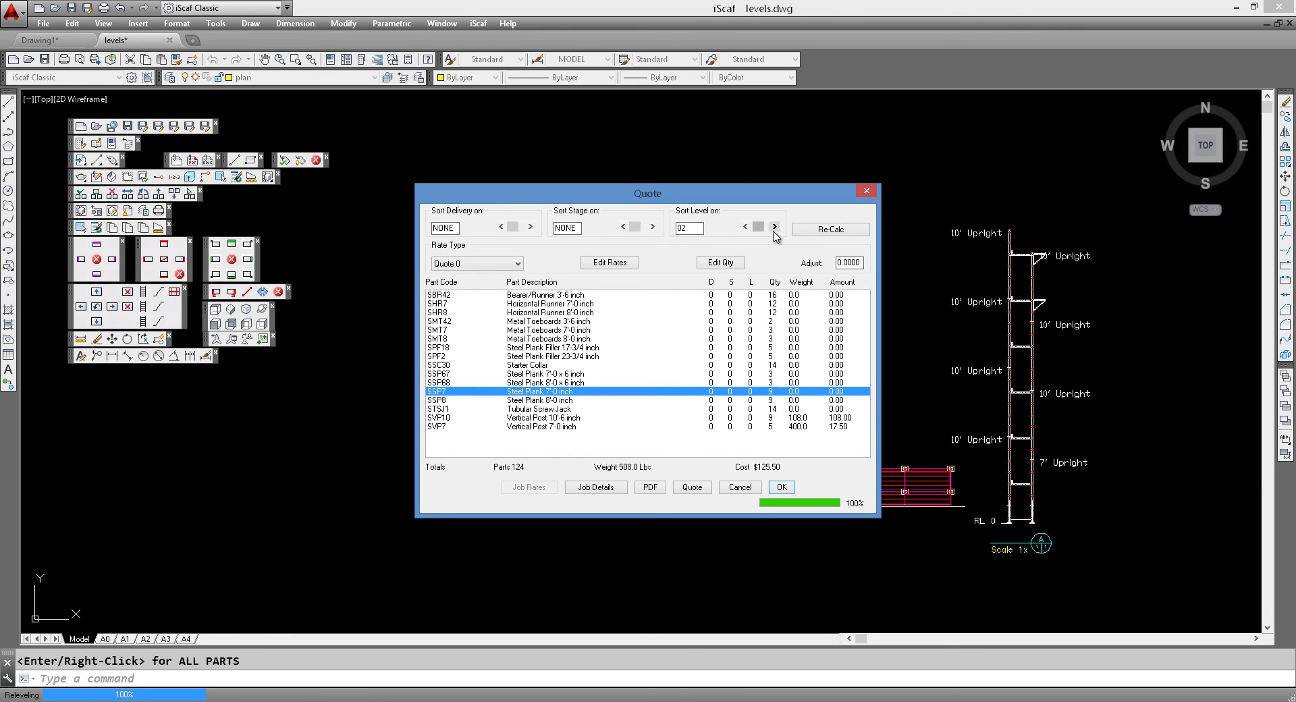
click(815, 232)
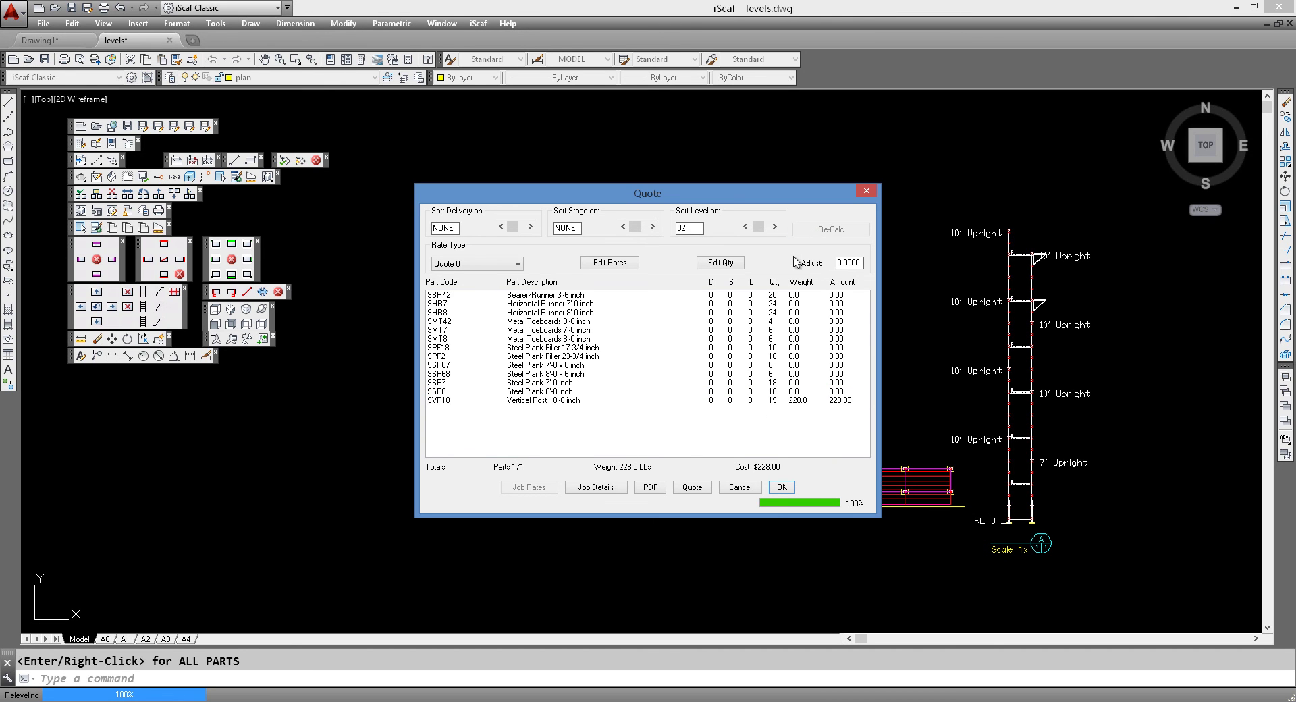
click(581, 383)
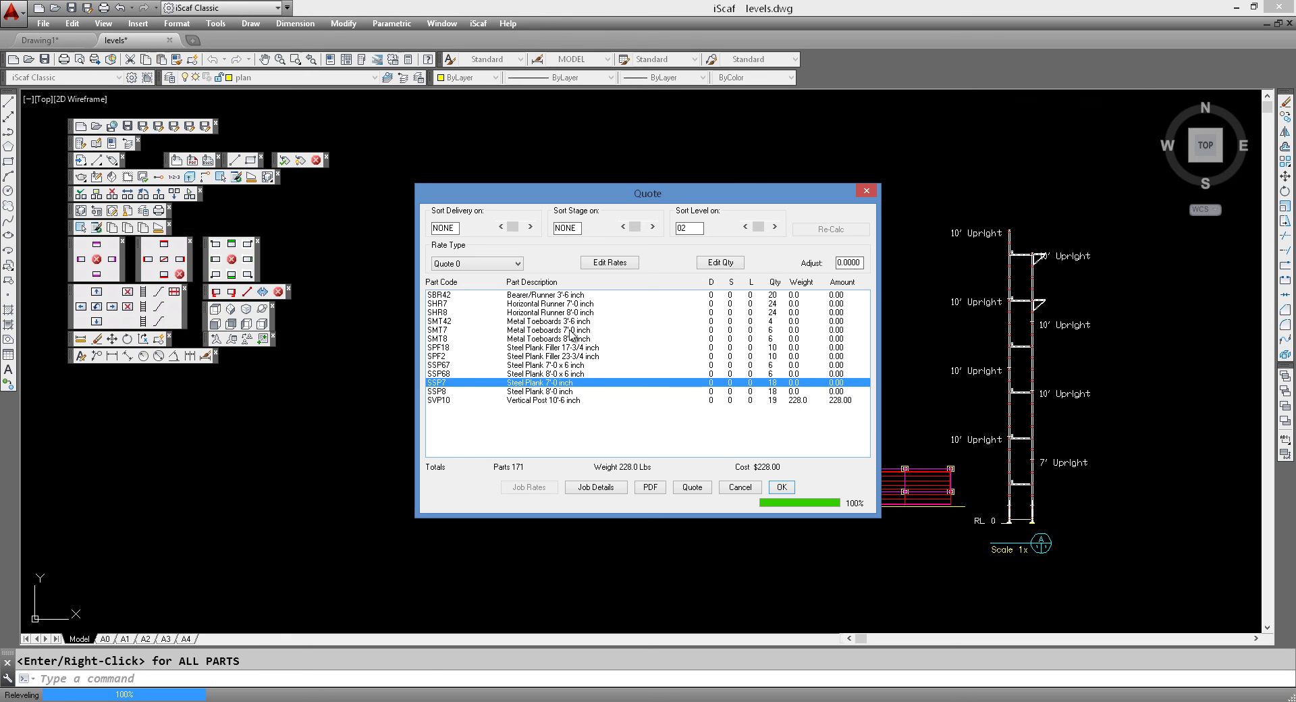
click(775, 226)
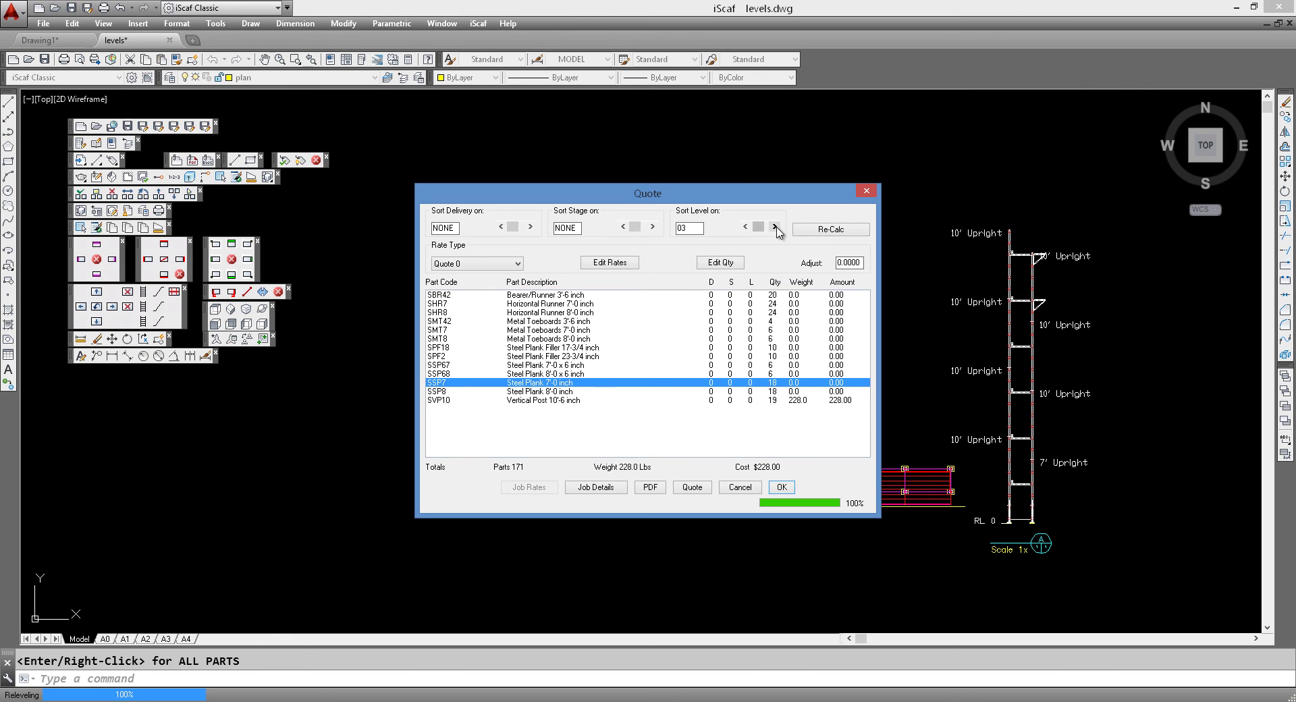
click(839, 231)
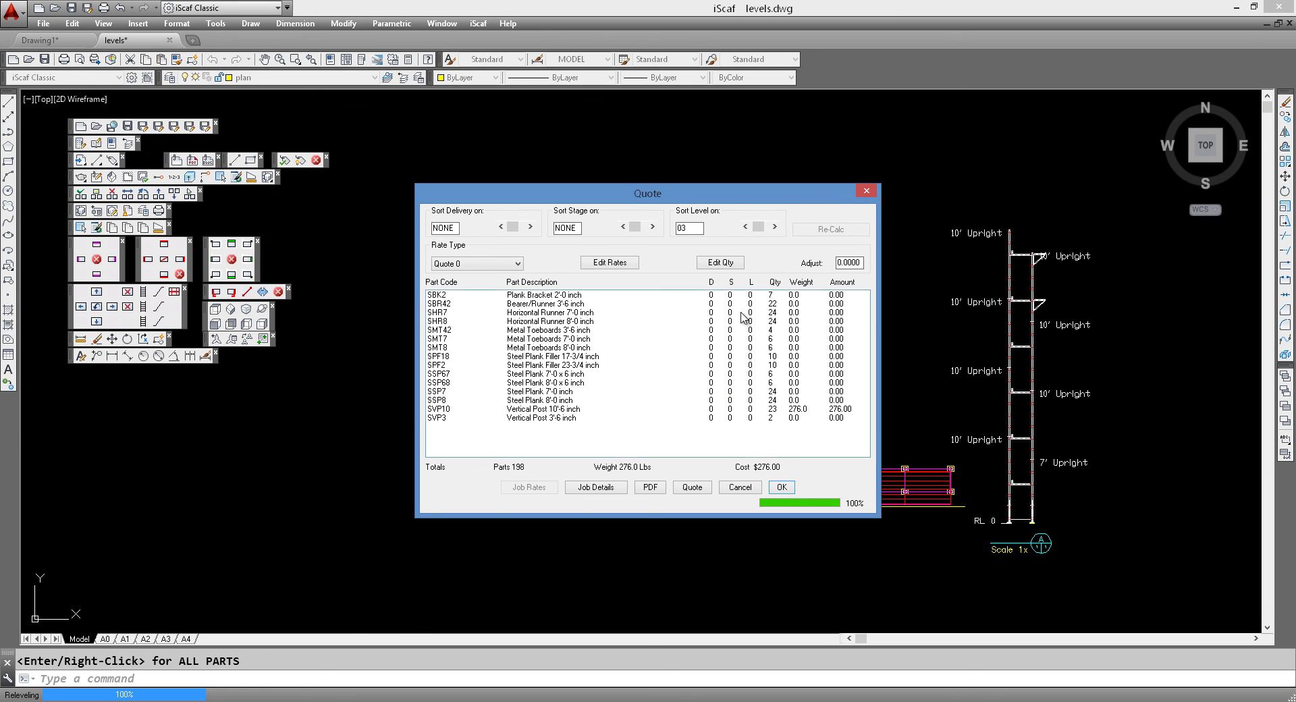
click(567, 393)
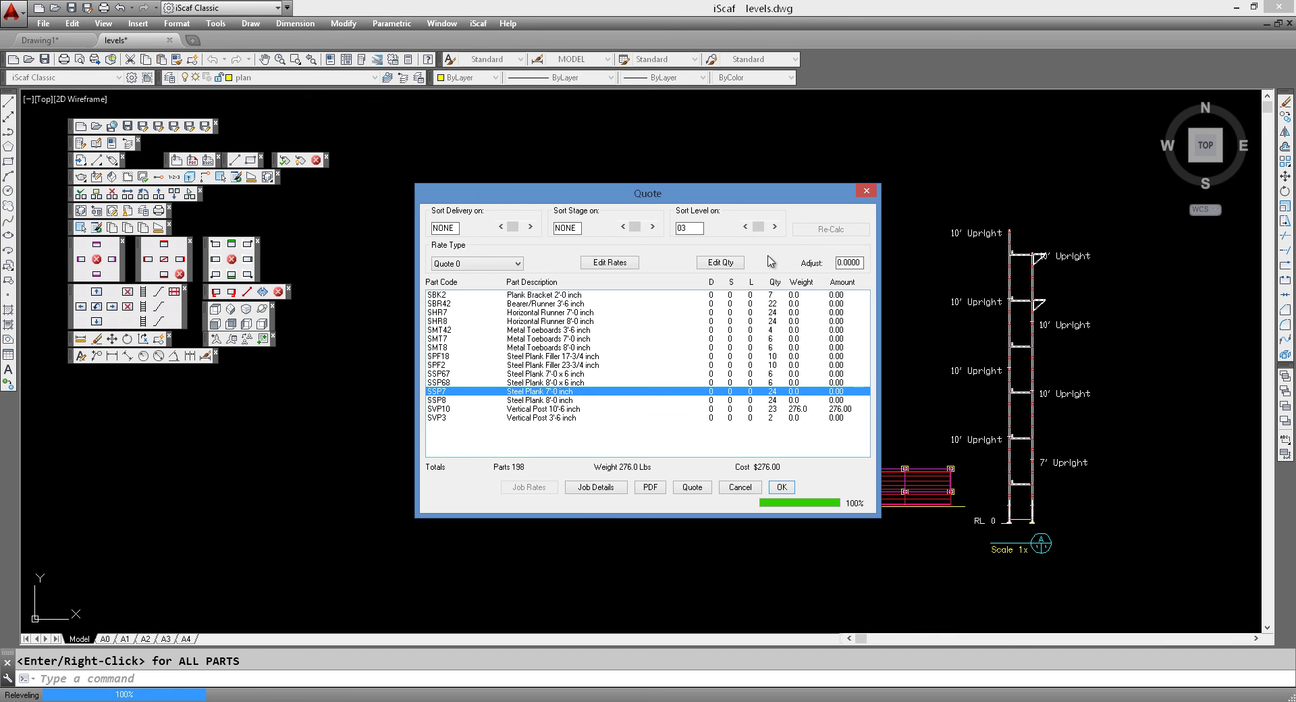
Check the 7'-0 Steel Plank entry for level 04, review the level 05 quote, and return to level 04.
click(775, 227)
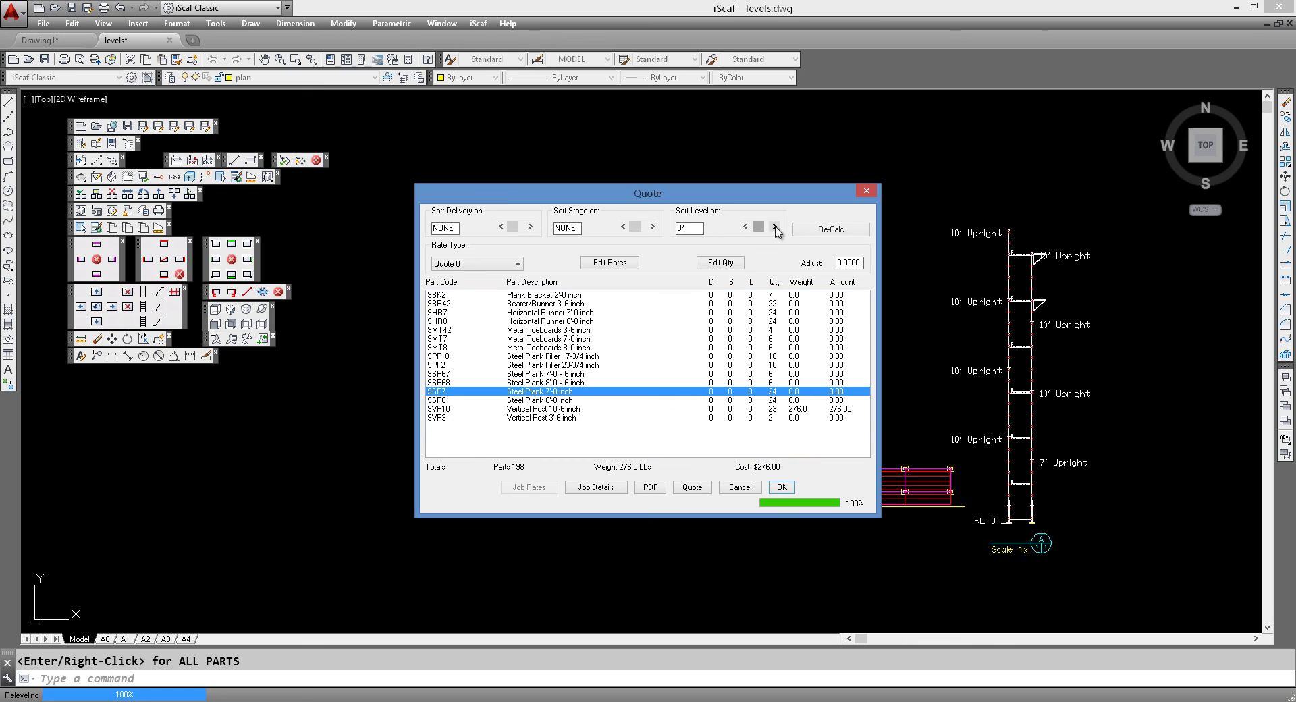
click(812, 230)
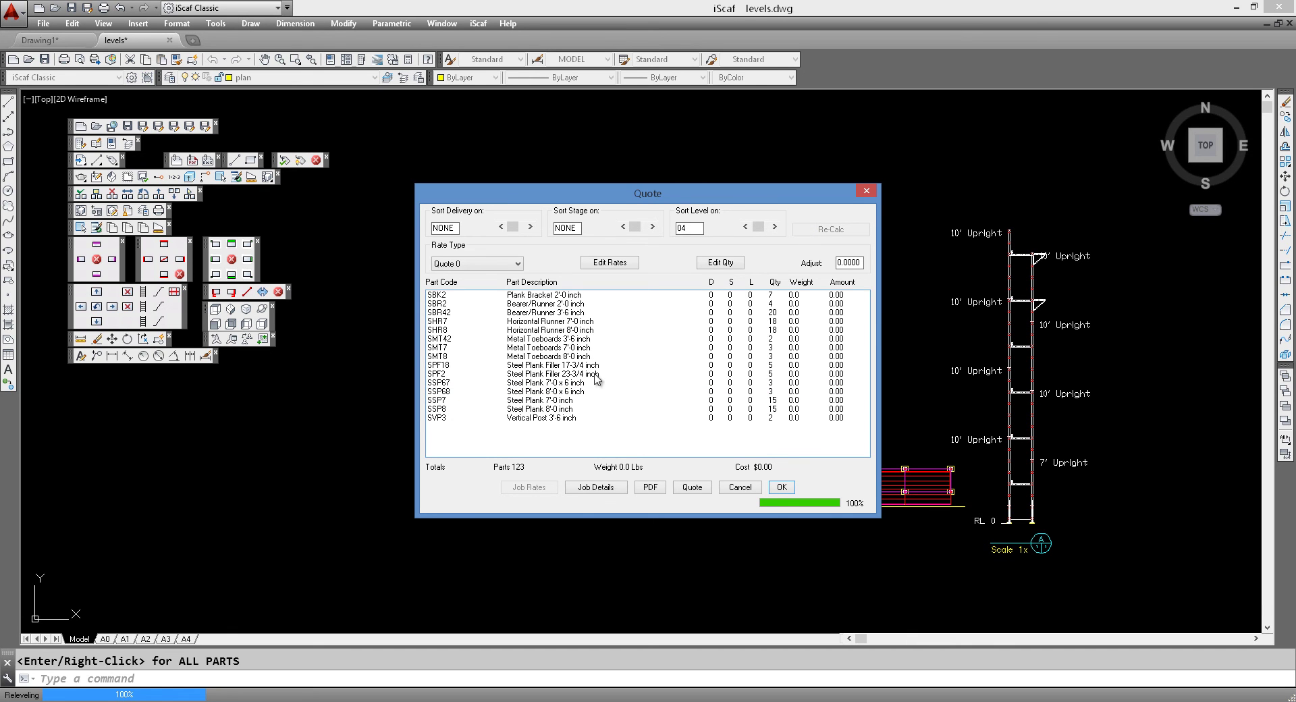
click(576, 401)
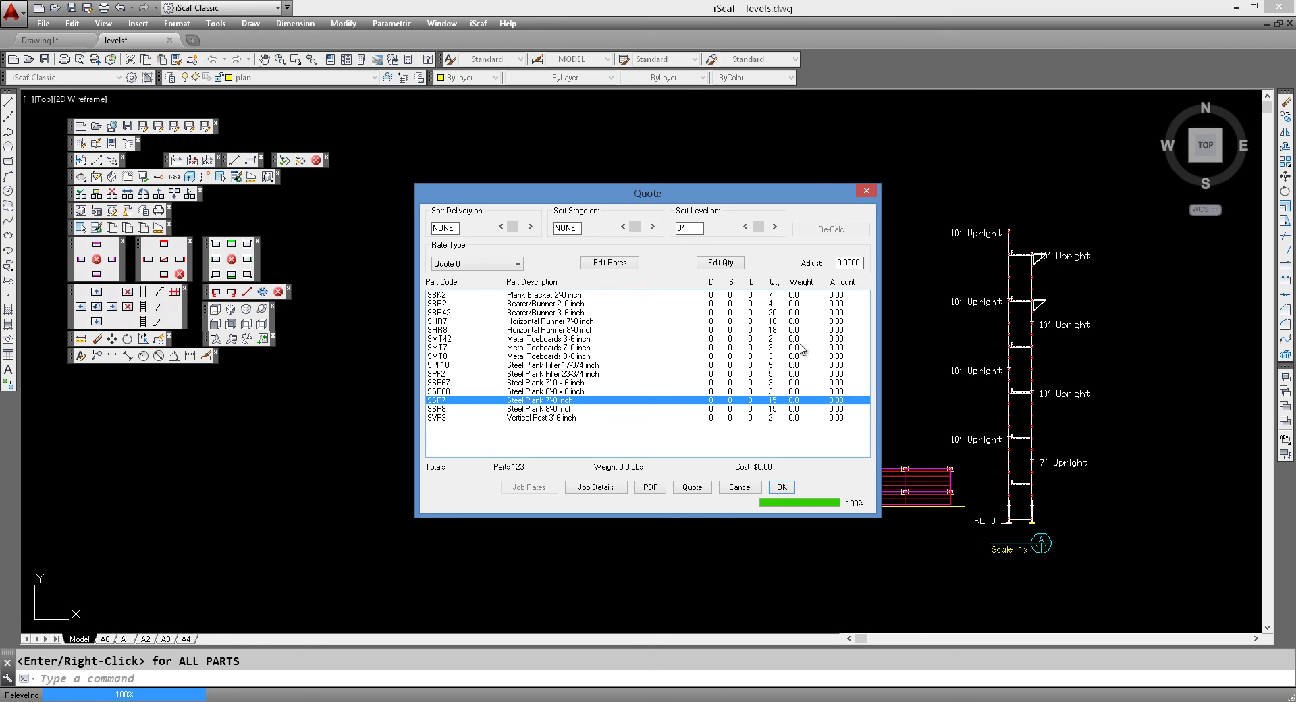
click(774, 227)
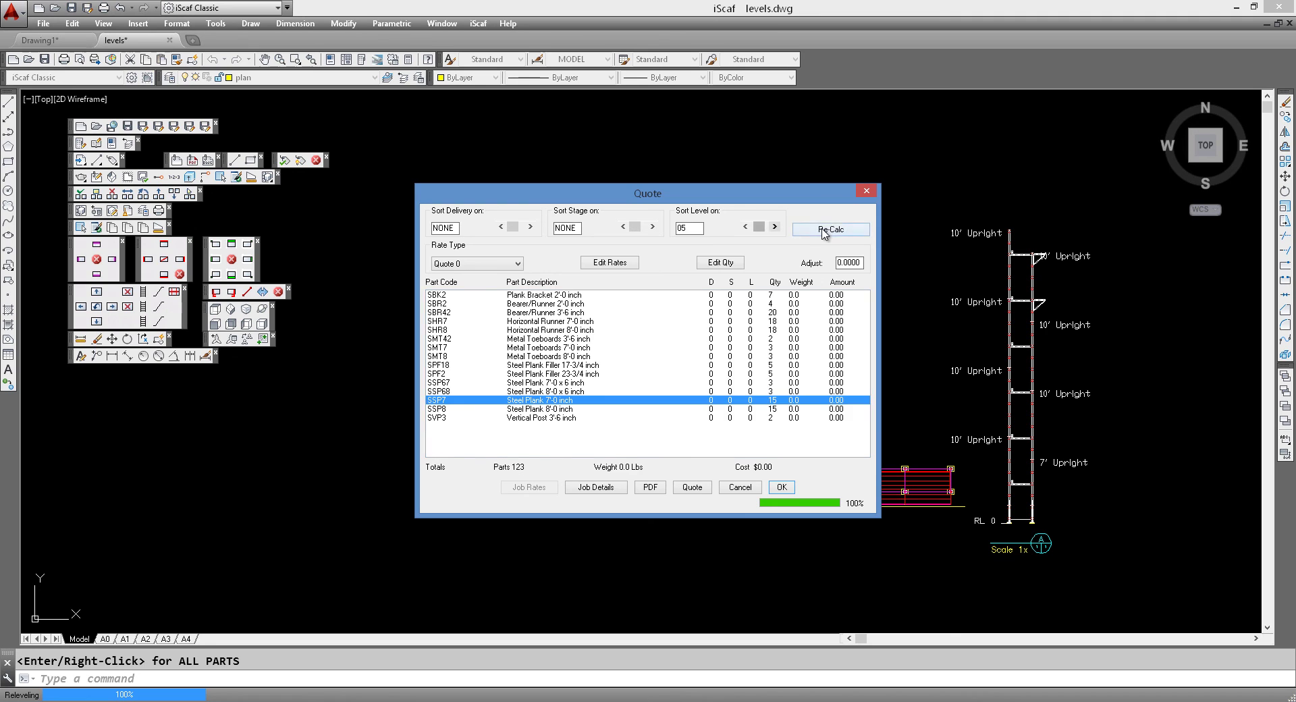
click(823, 231)
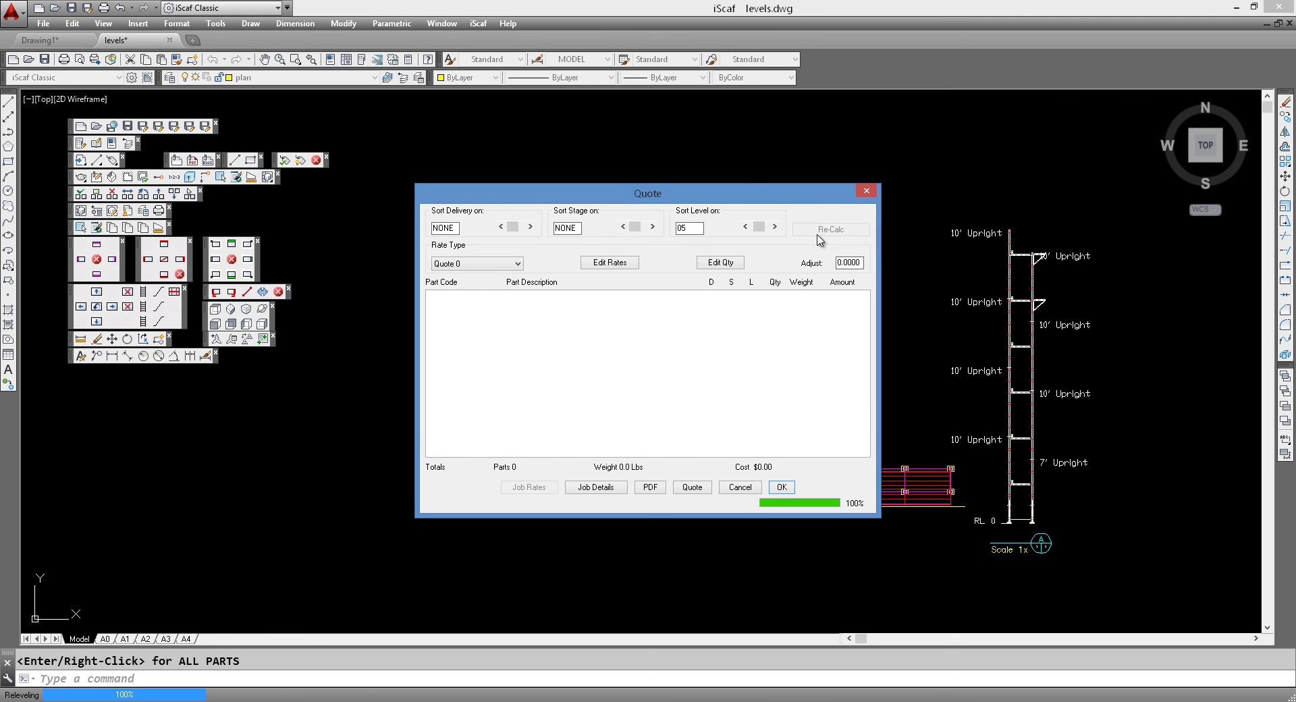
click(746, 227)
click(810, 230)
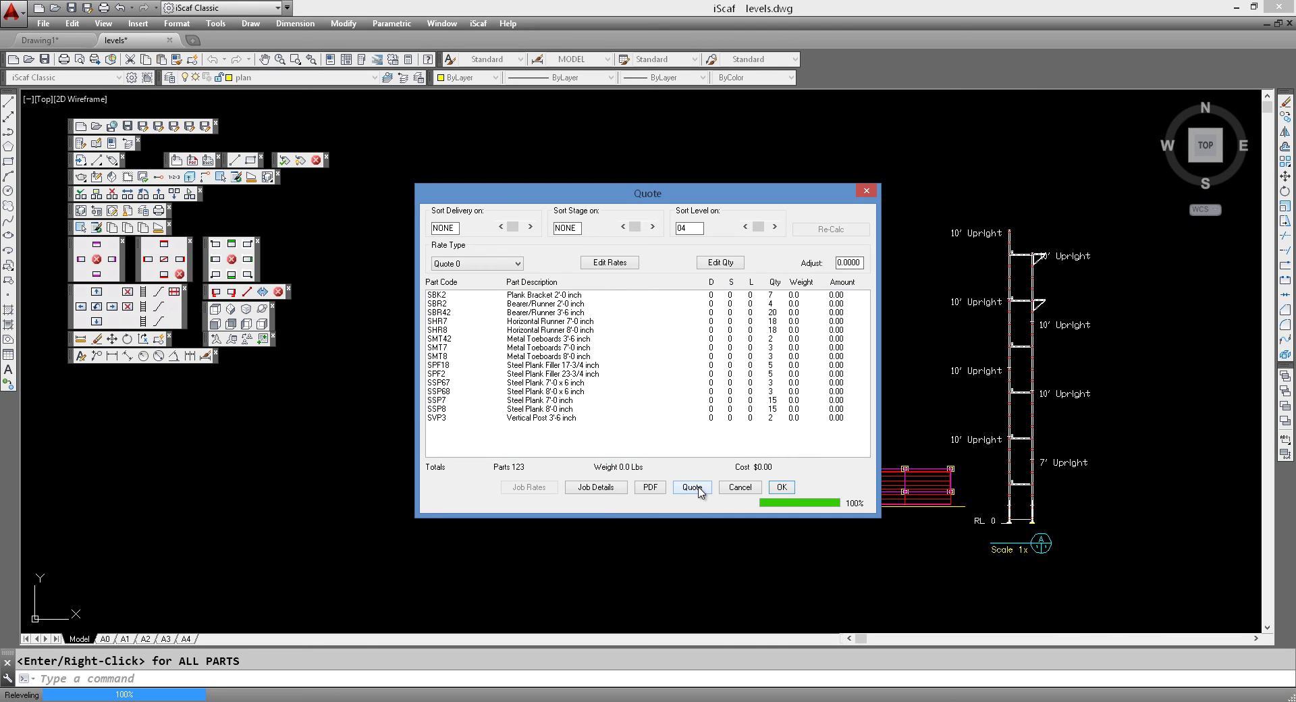
Reset the quote's level filter to NONE and recalculate it for the whole scaffold.
click(651, 487)
click(751, 228)
click(751, 227)
click(751, 227)
click(750, 227)
click(752, 228)
click(805, 231)
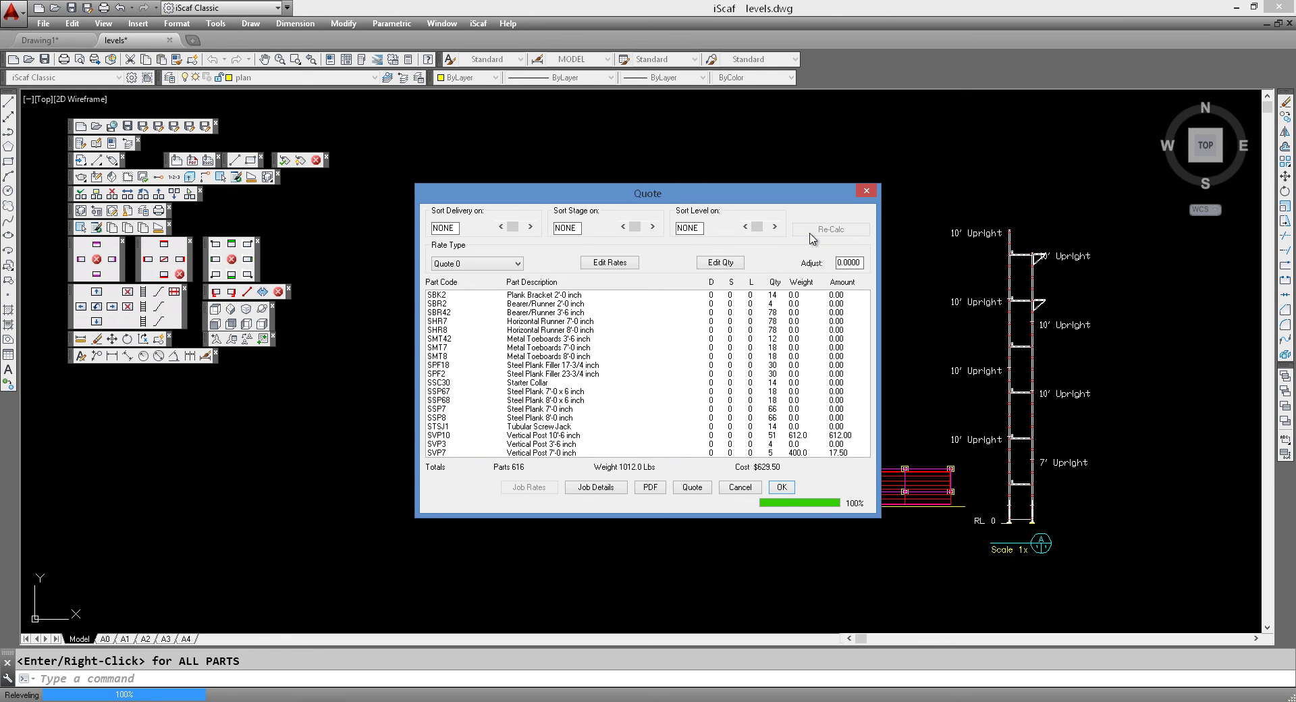